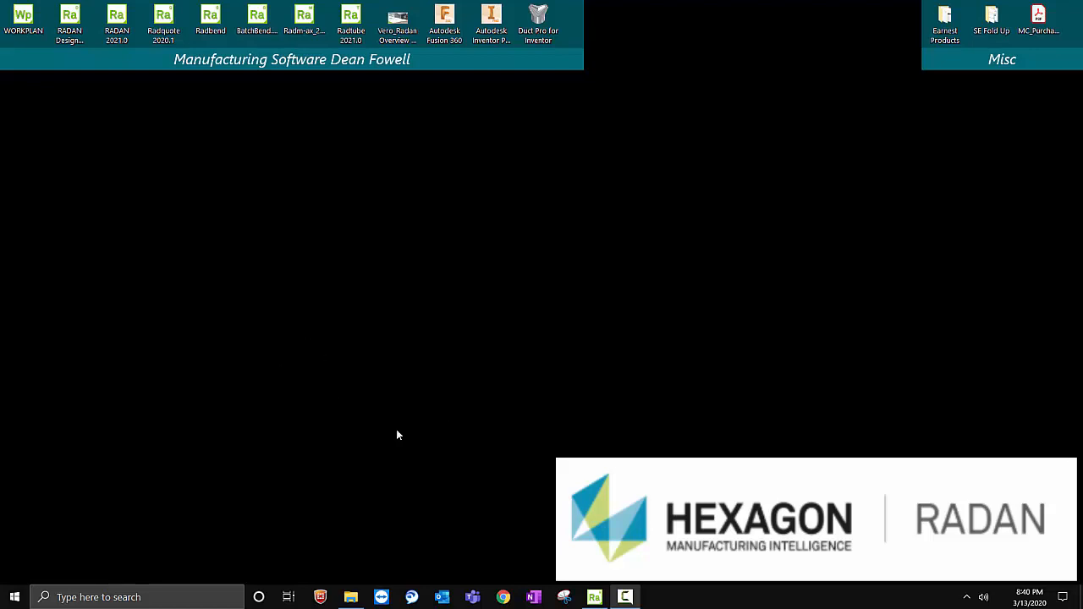
- Switch to the open Radquote quote and add Profile007.dxf to it from the 2D-CAD folder
{"action": "left_click", "coordinate": [596, 597]}
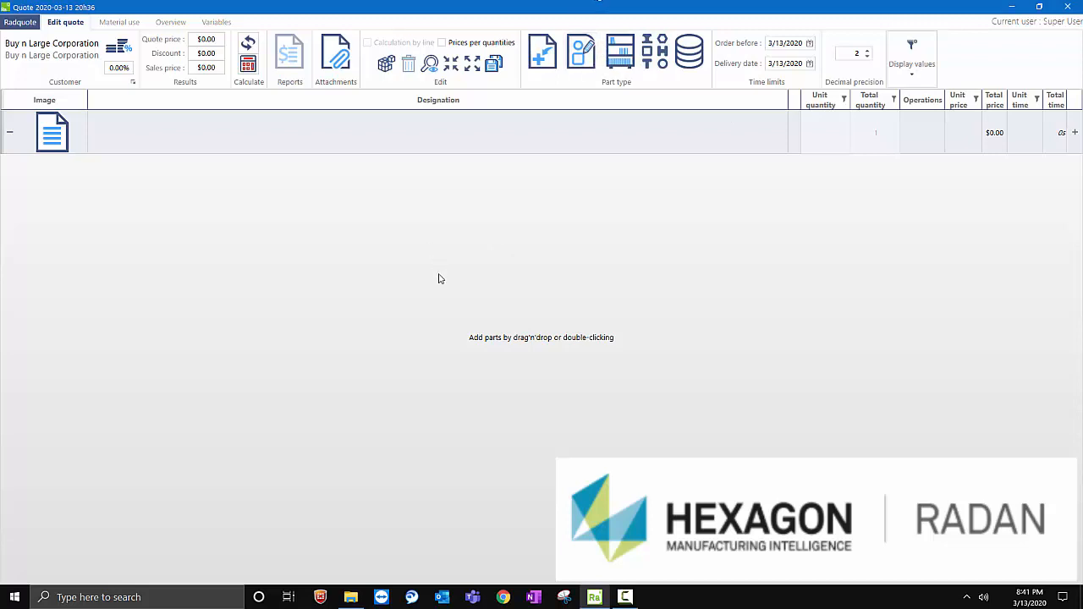
{"action": "left_click", "coordinate": [349, 601]}
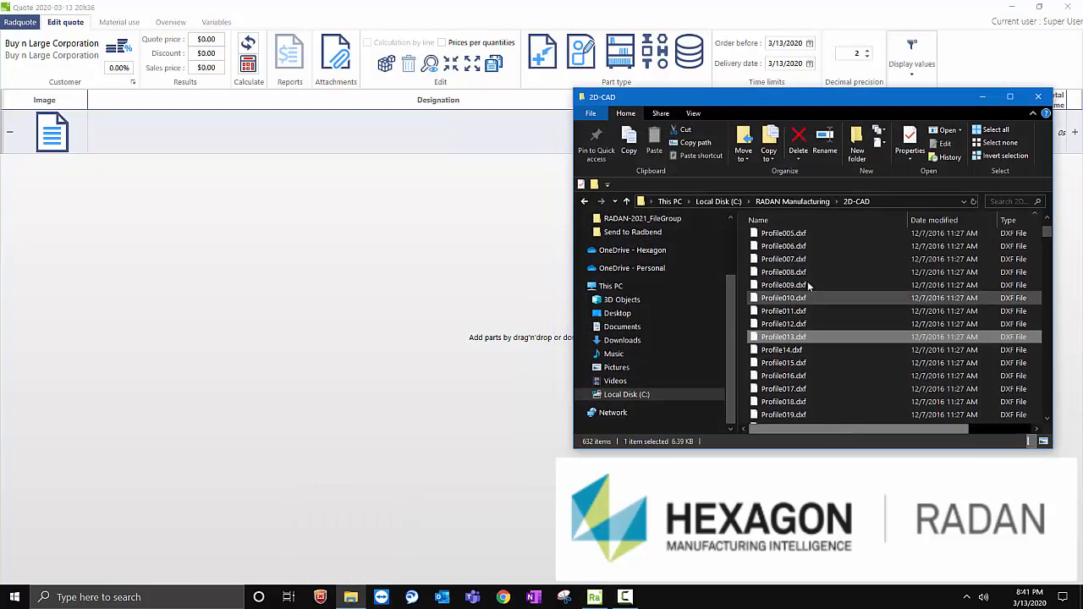
{"action": "left_click", "coordinate": [817, 258]}
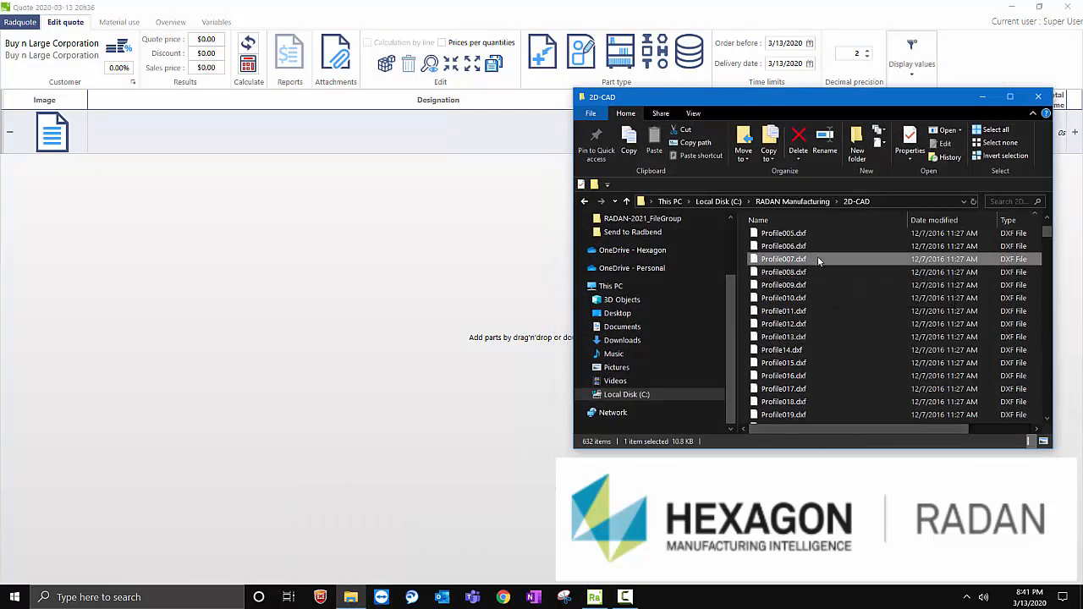
{"action": "left_click", "coordinate": [265, 320]}
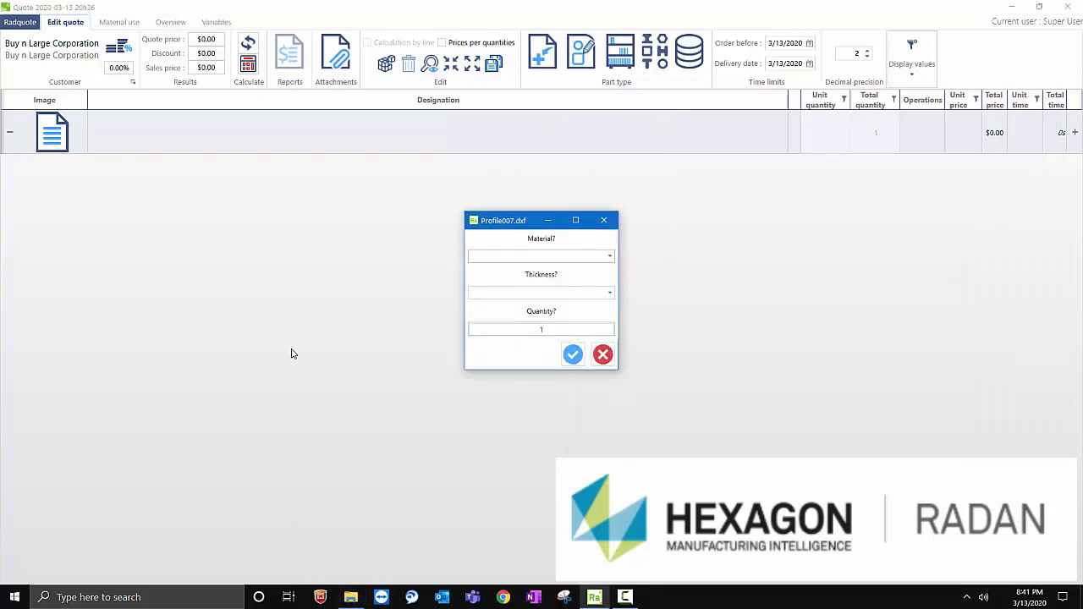
- Import Profile007 as CRS, 0.06in thick, with a quantity of 100, converting the existing file to CRS 0.06in
{"action": "left_click", "coordinate": [595, 258]}
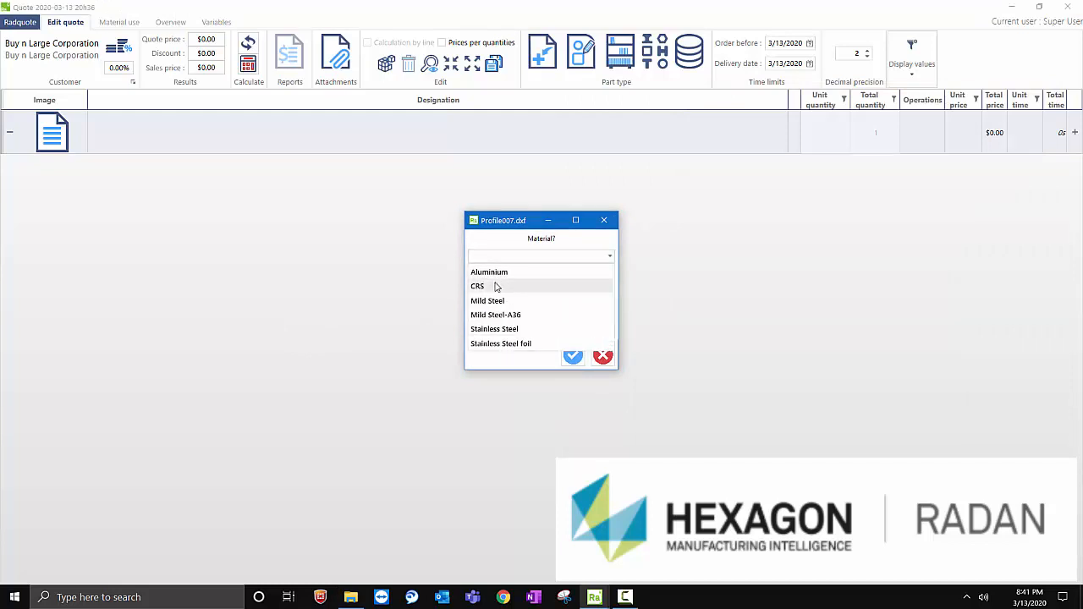
{"action": "left_click", "coordinate": [496, 287]}
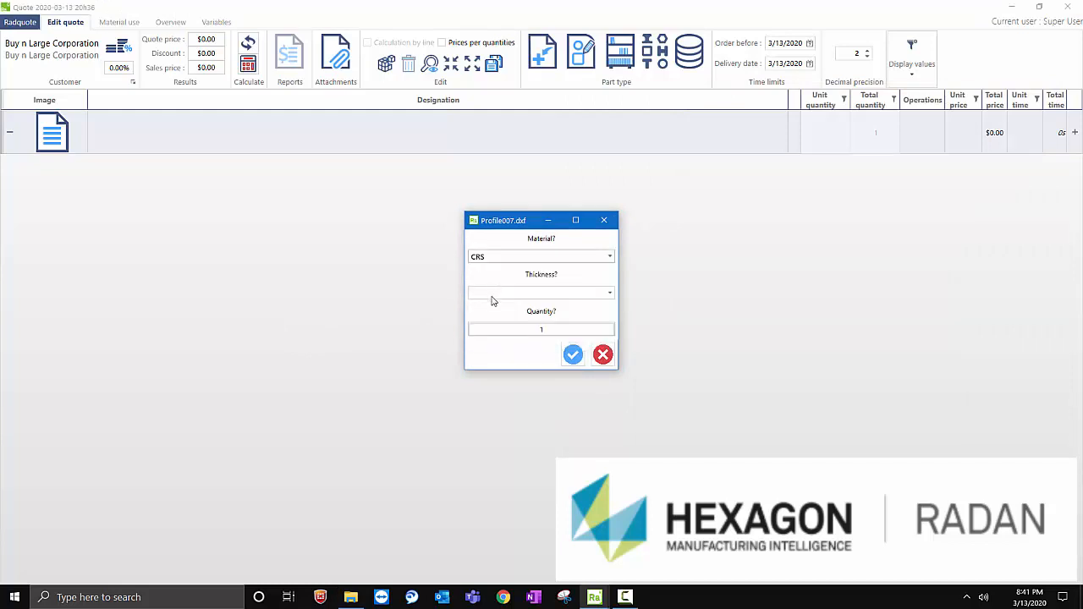
{"action": "left_click", "coordinate": [501, 294]}
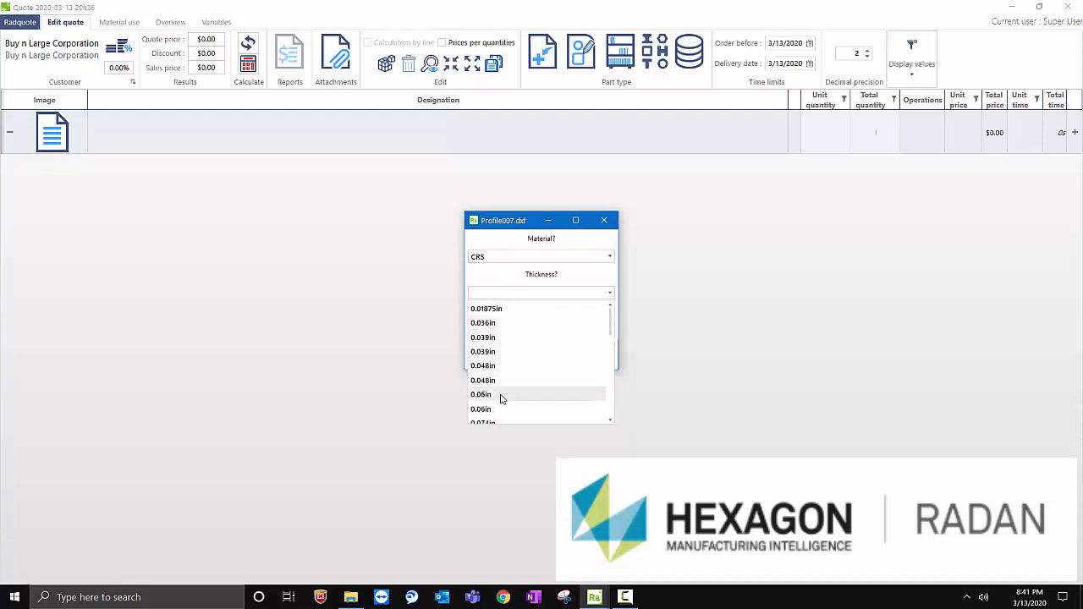
{"action": "left_click", "coordinate": [500, 396]}
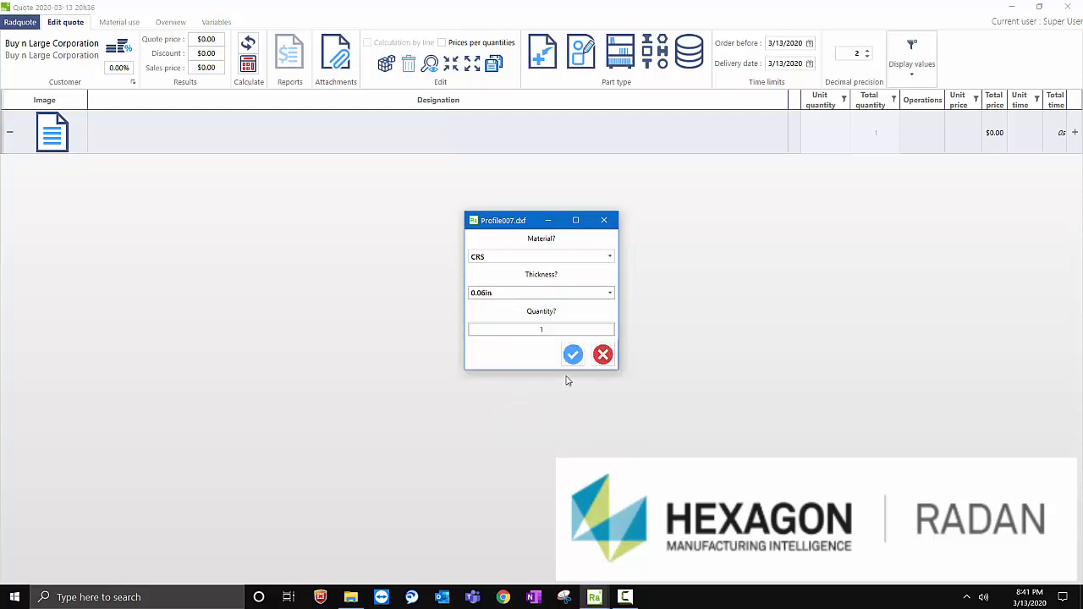
{"action": "left_click", "coordinate": [551, 330]}
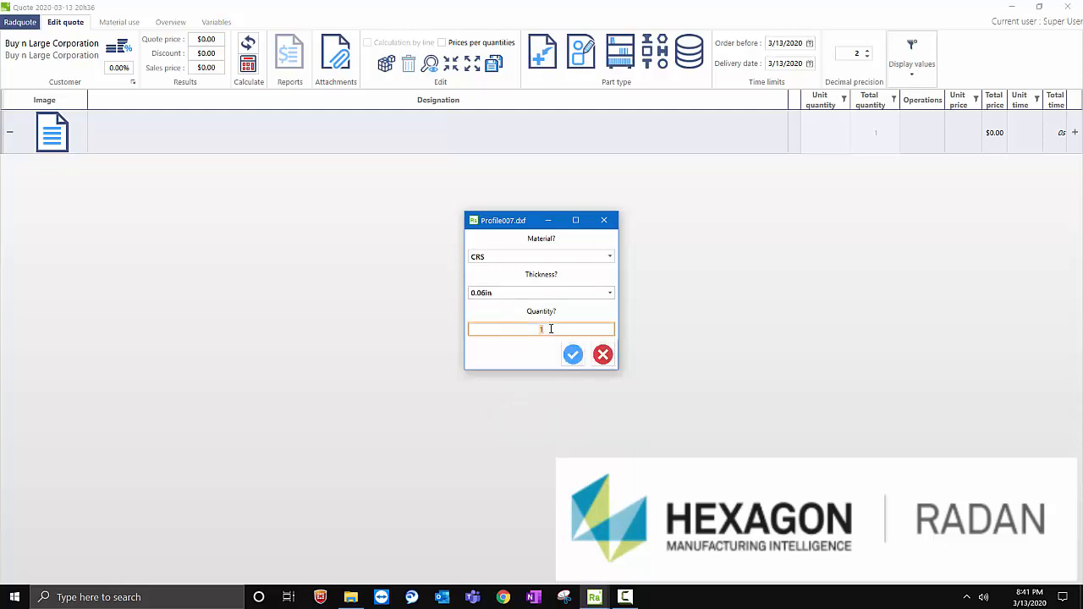
{"action": "type", "text": "100"}
{"action": "left_click", "coordinate": [573, 355]}
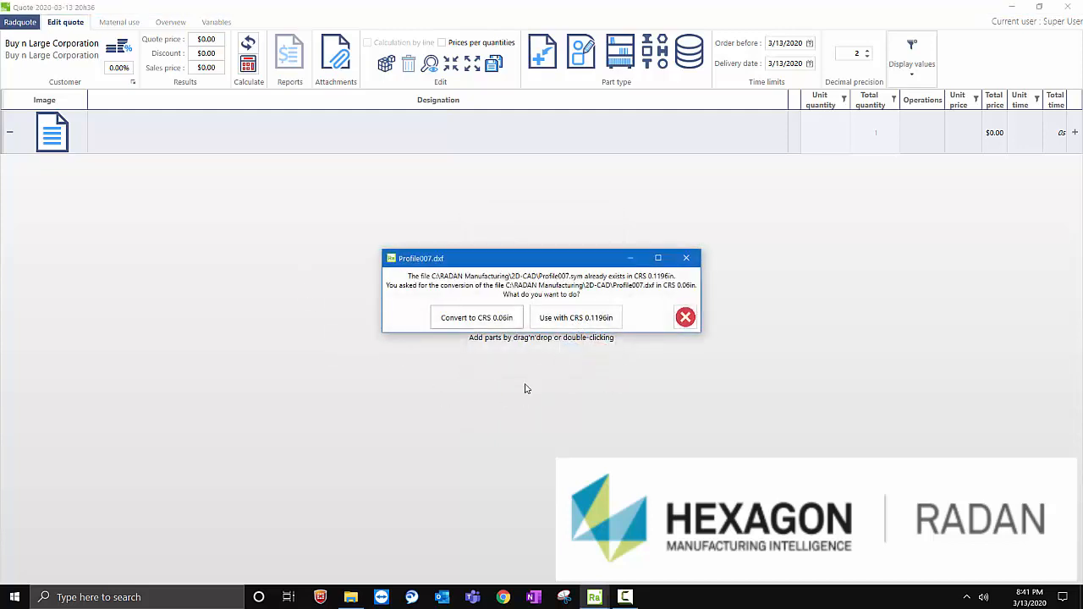
{"action": "left_click", "coordinate": [497, 320]}
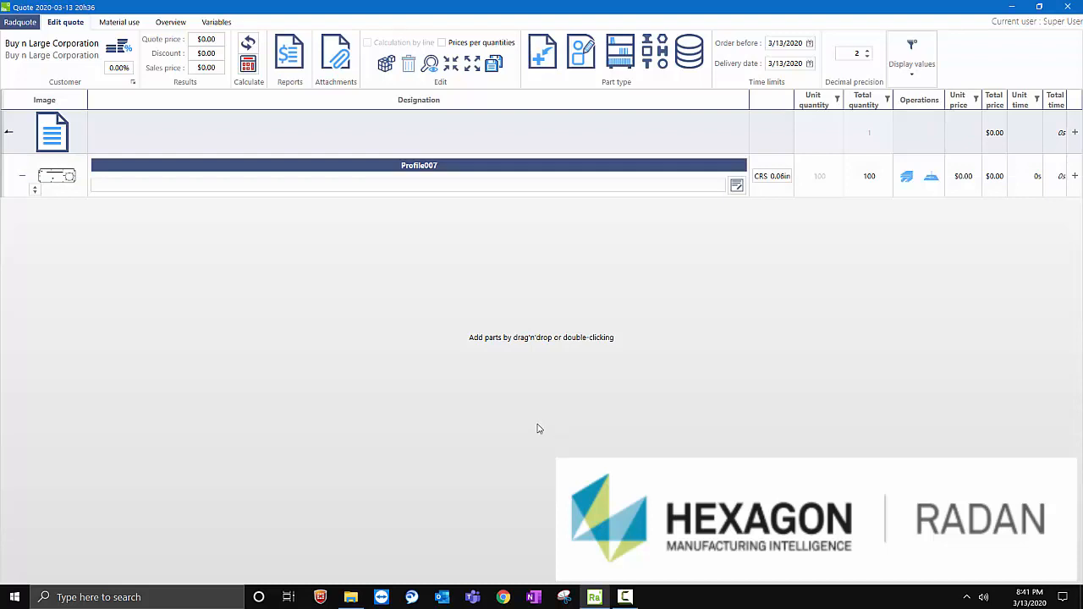
- Add the Bending operation to the Profile007 part
{"action": "mouse_move", "coordinate": [59, 187]}
{"action": "mouse_move", "coordinate": [907, 186]}
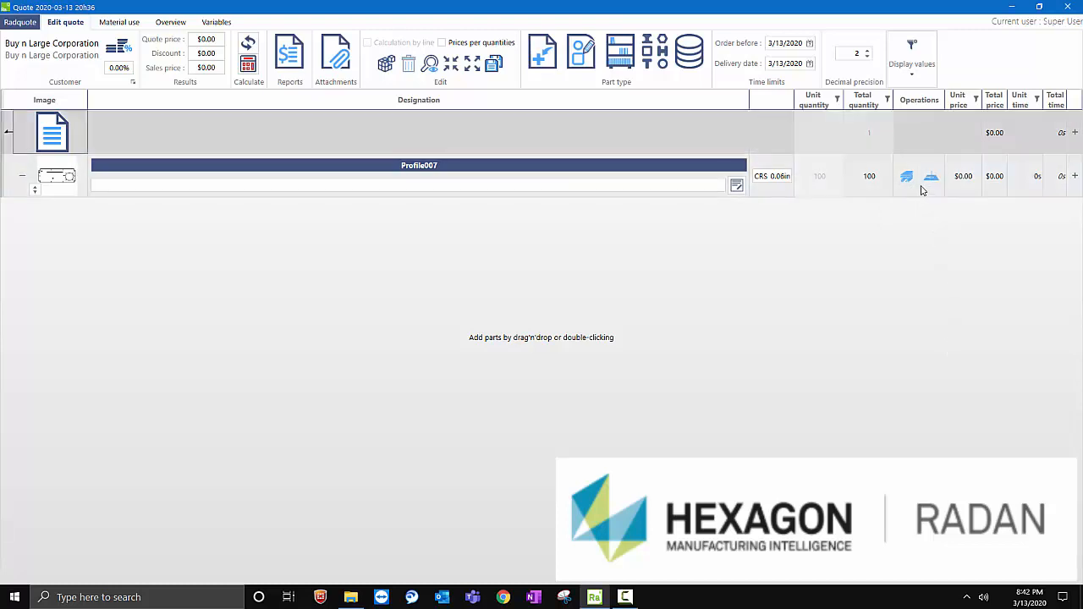
{"action": "left_click", "coordinate": [923, 189]}
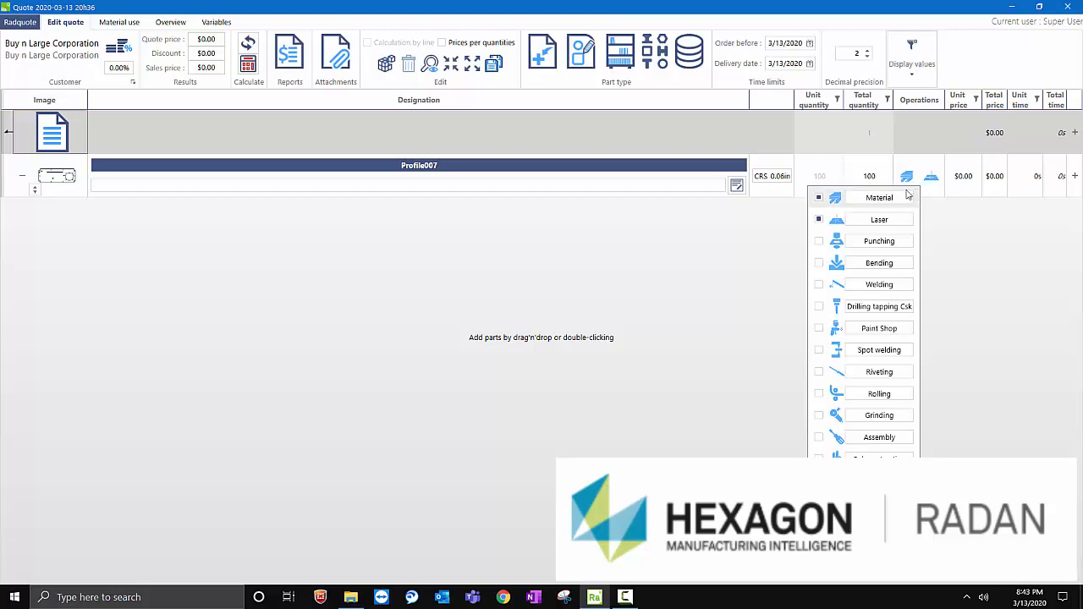
{"action": "left_click", "coordinate": [819, 263]}
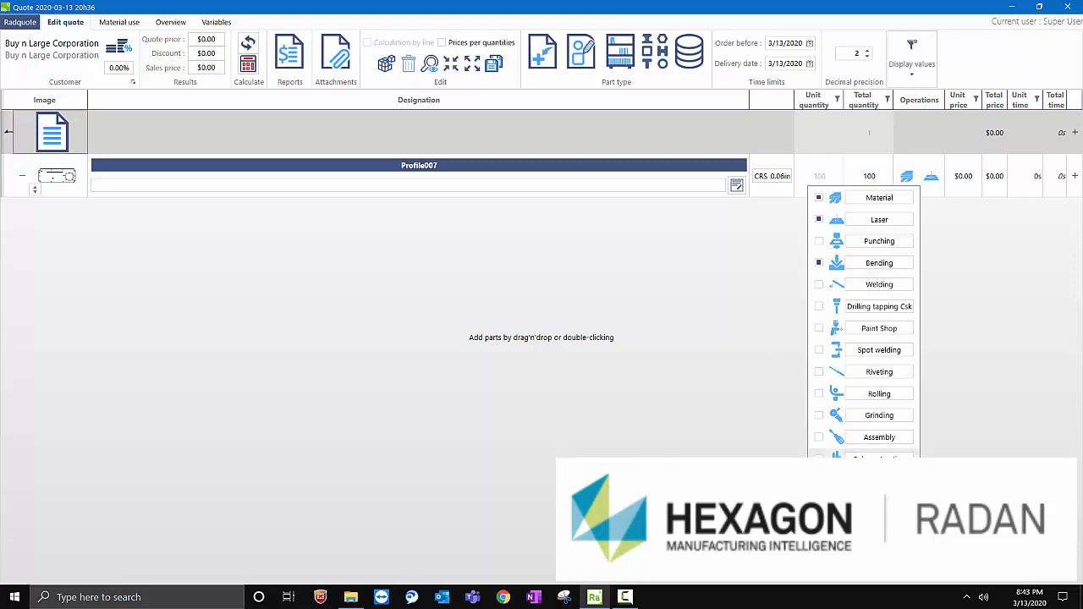
{"action": "left_click", "coordinate": [528, 369]}
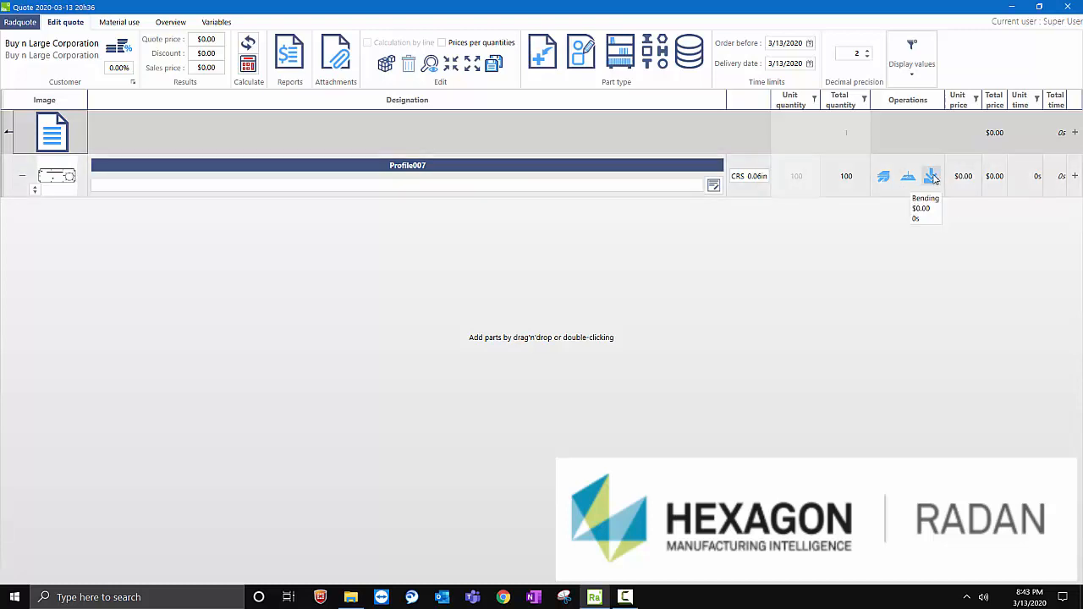
- Configure Profile007's bending with easy setting difficulty, a bend quantity of 4 and a tools set quantity of 1
{"action": "left_click", "coordinate": [930, 177]}
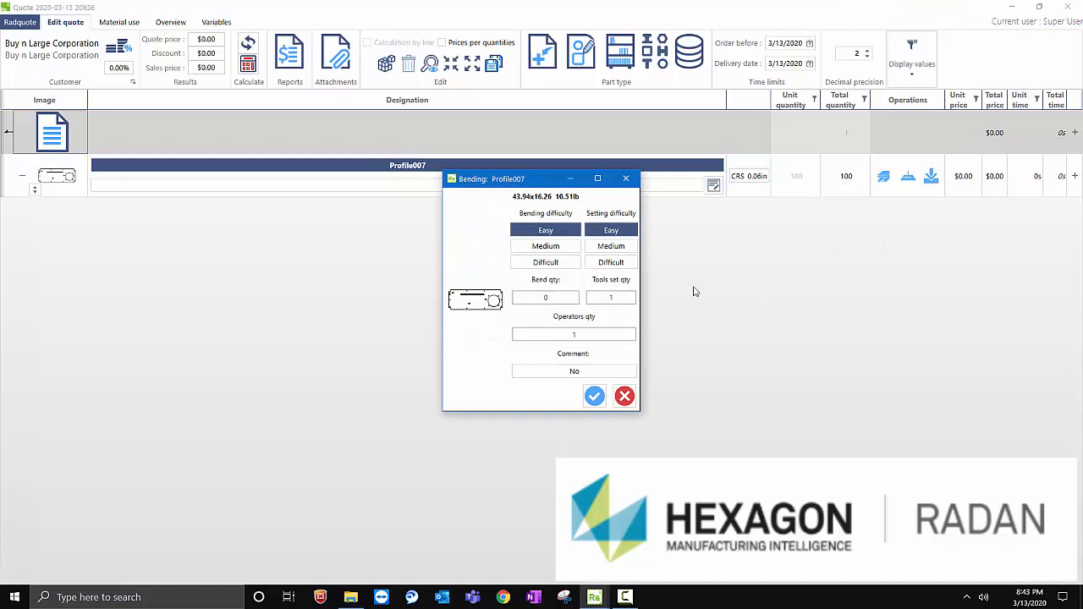
{"action": "left_click_drag", "start_coordinate": [533, 180], "coordinate": [521, 253]}
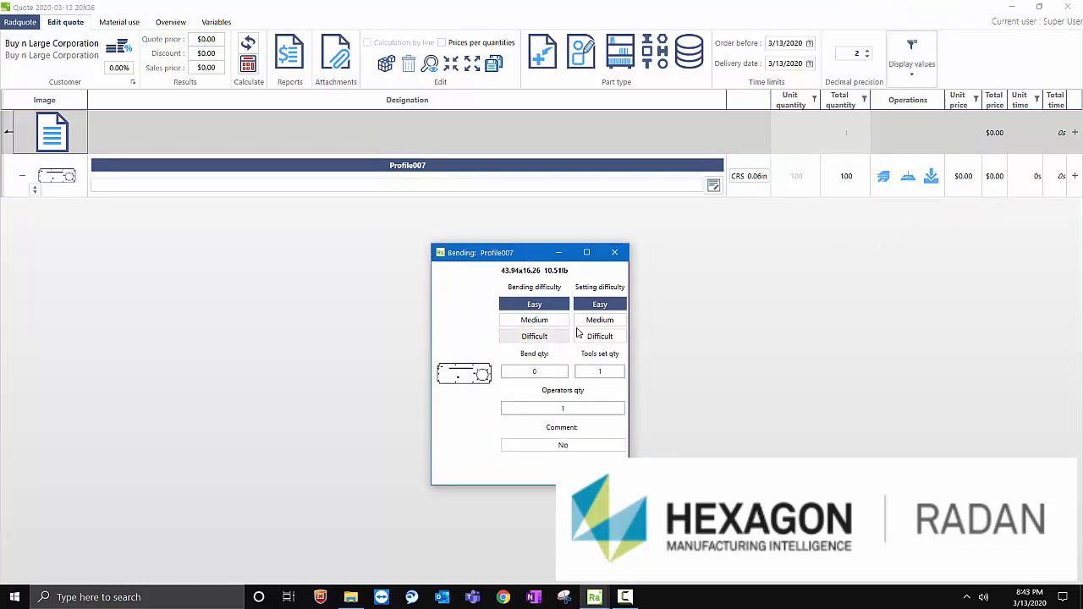
{"action": "left_click", "coordinate": [600, 306]}
{"action": "type", "text": "4"}
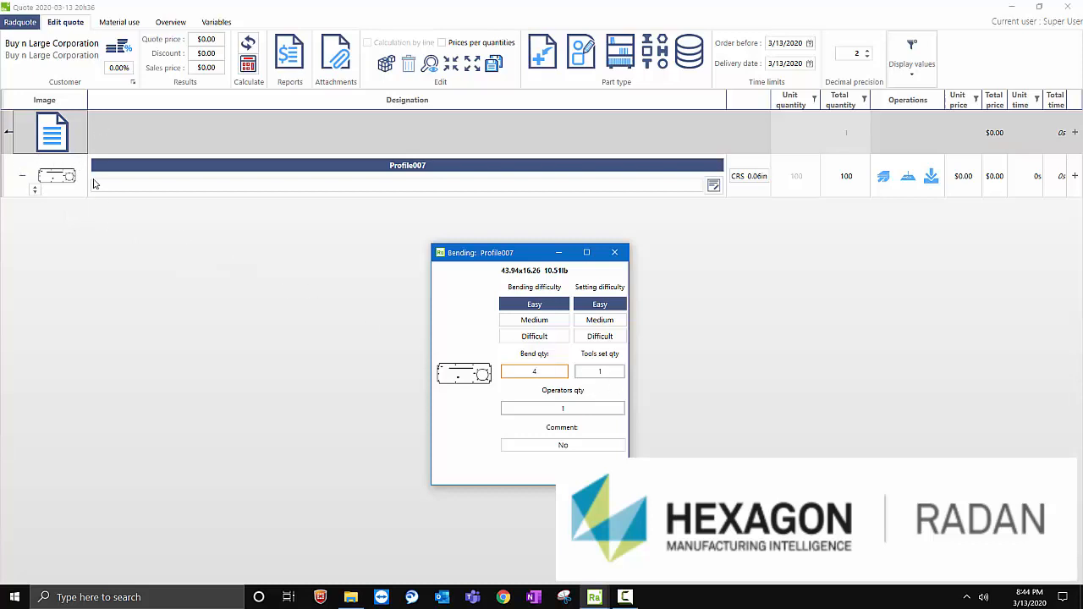
{"action": "left_click", "coordinate": [609, 372]}
{"action": "double_click", "coordinate": [610, 372]}
{"action": "type", "text": "1"}
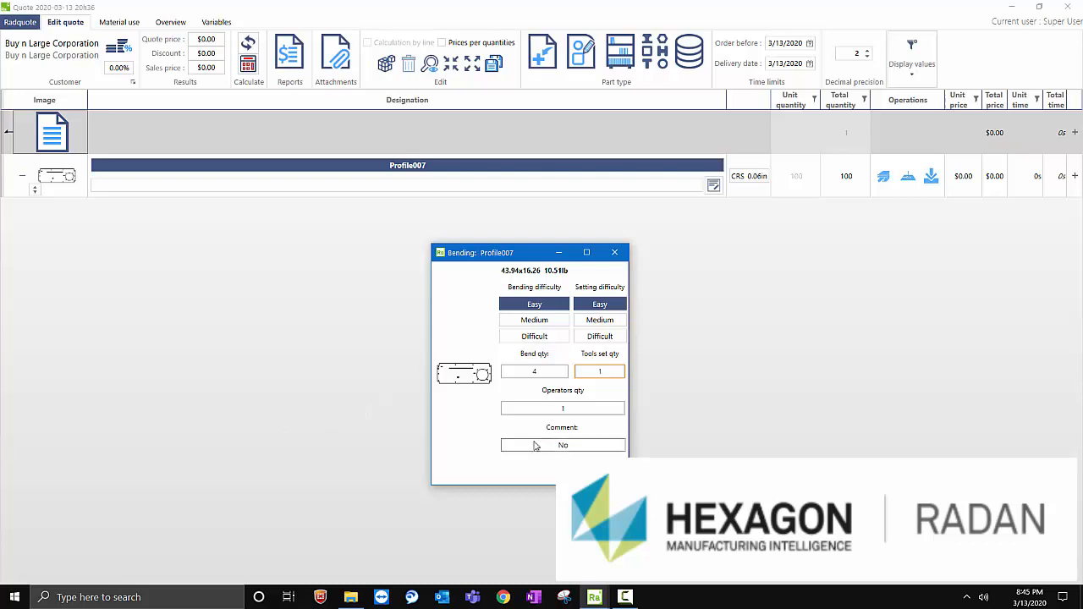
{"action": "key", "text": "Return"}
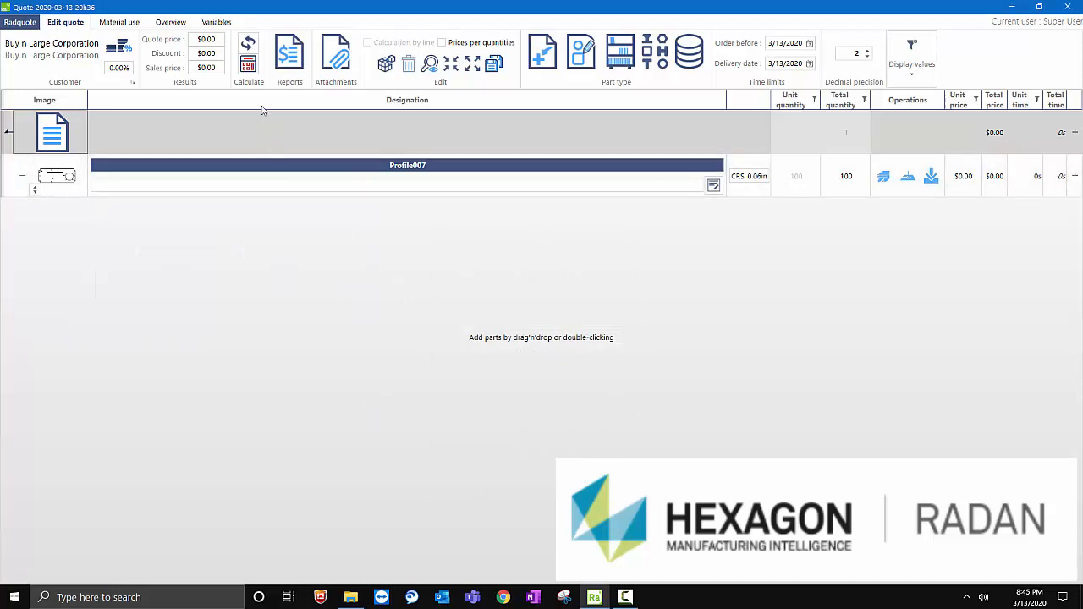
- Calculate the quote and review Profile007's price and time breakdown by operation
{"action": "left_click", "coordinate": [248, 66]}
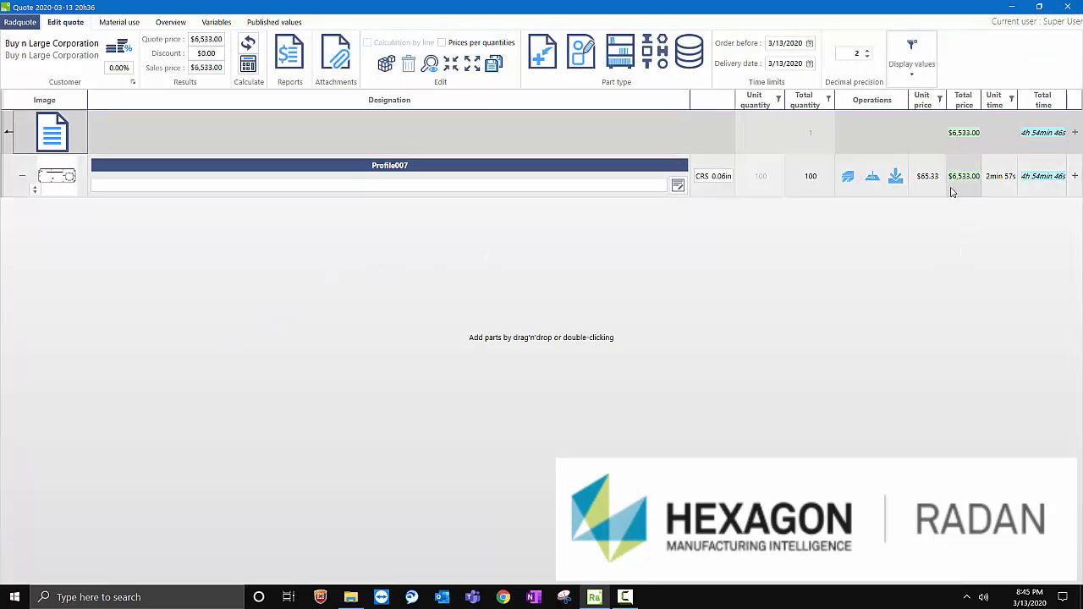
{"action": "mouse_move", "coordinate": [961, 188]}
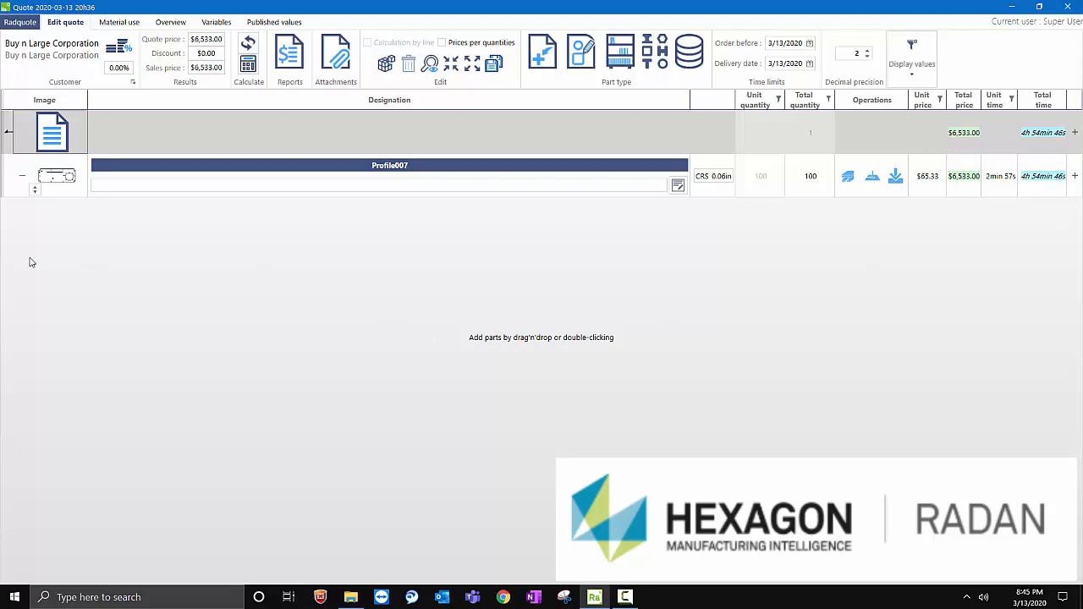
{"action": "left_click", "coordinate": [62, 185]}
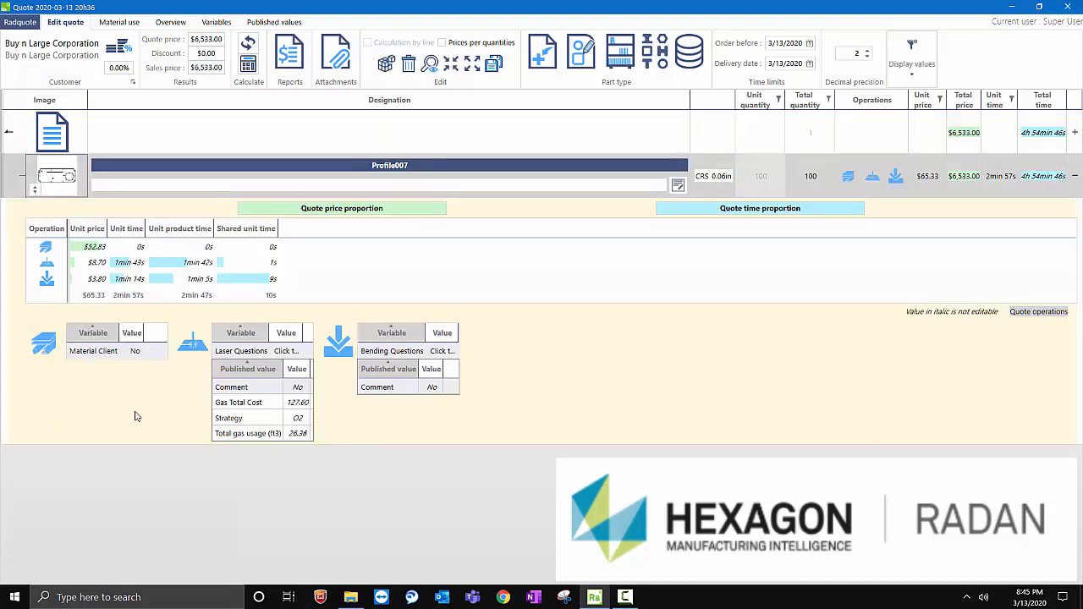
{"action": "mouse_move", "coordinate": [59, 173]}
{"action": "double_click", "coordinate": [93, 187]}
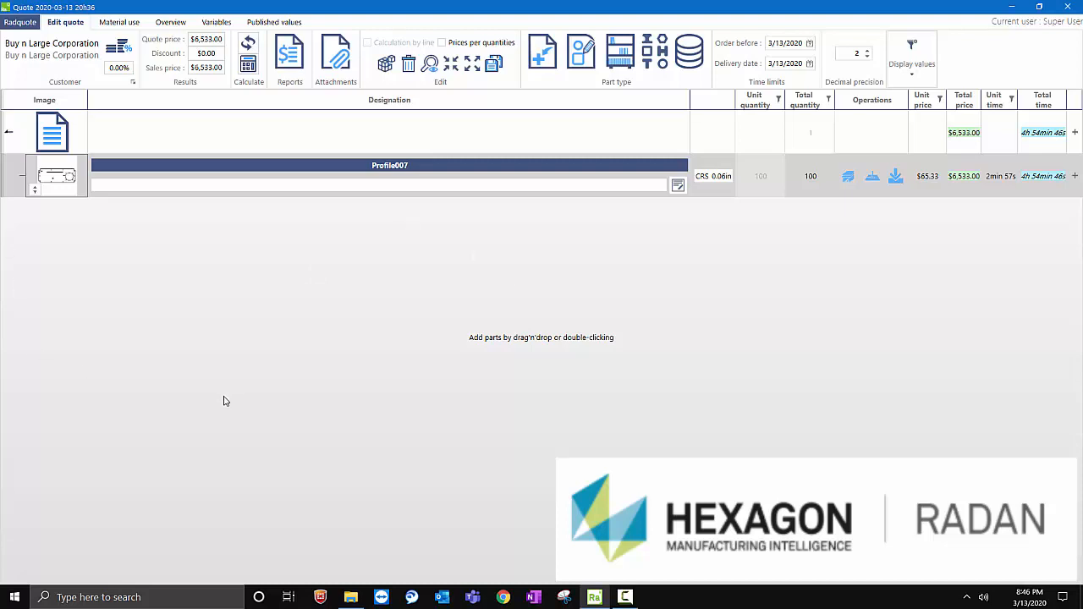
- Create a new quote for the customer Amerifab Welders LLC
{"action": "right_click", "coordinate": [68, 176]}
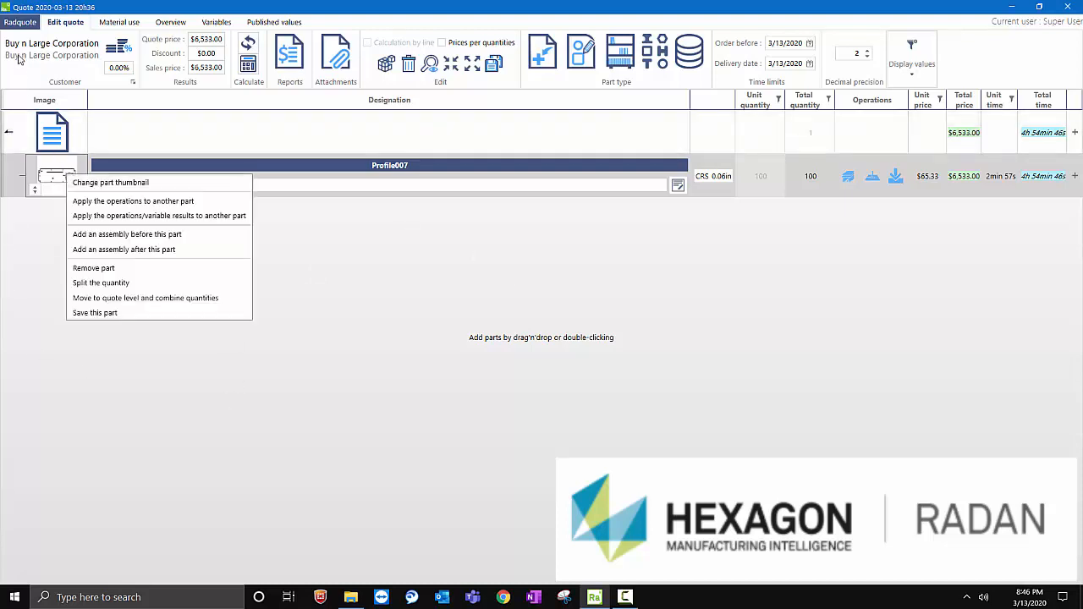
{"action": "left_click", "coordinate": [14, 24]}
{"action": "left_click", "coordinate": [14, 24]}
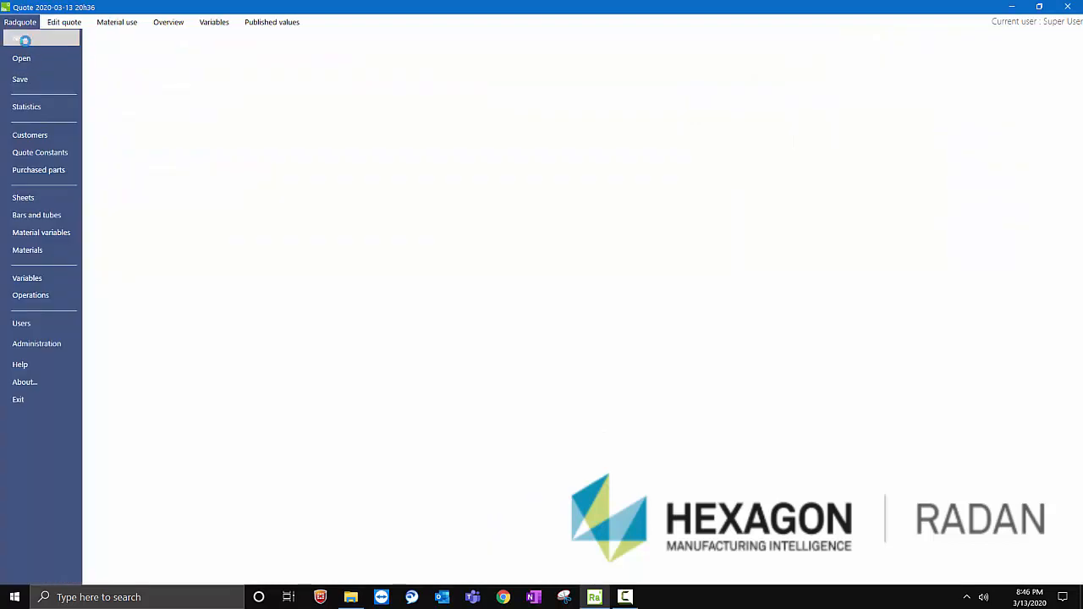
{"action": "left_click", "coordinate": [19, 38]}
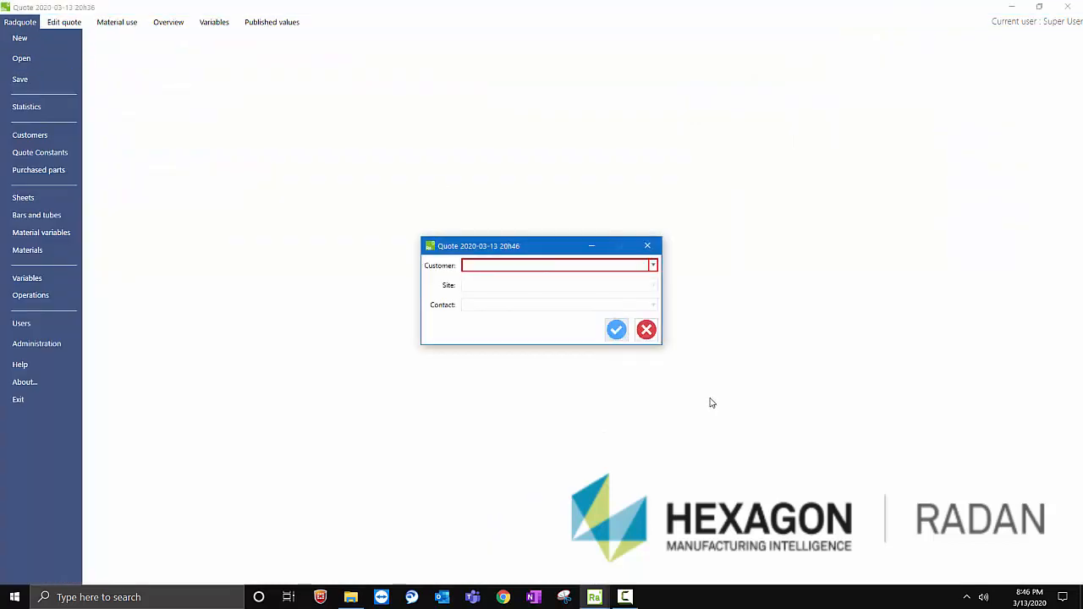
{"action": "left_click", "coordinate": [653, 266]}
{"action": "left_click", "coordinate": [518, 297]}
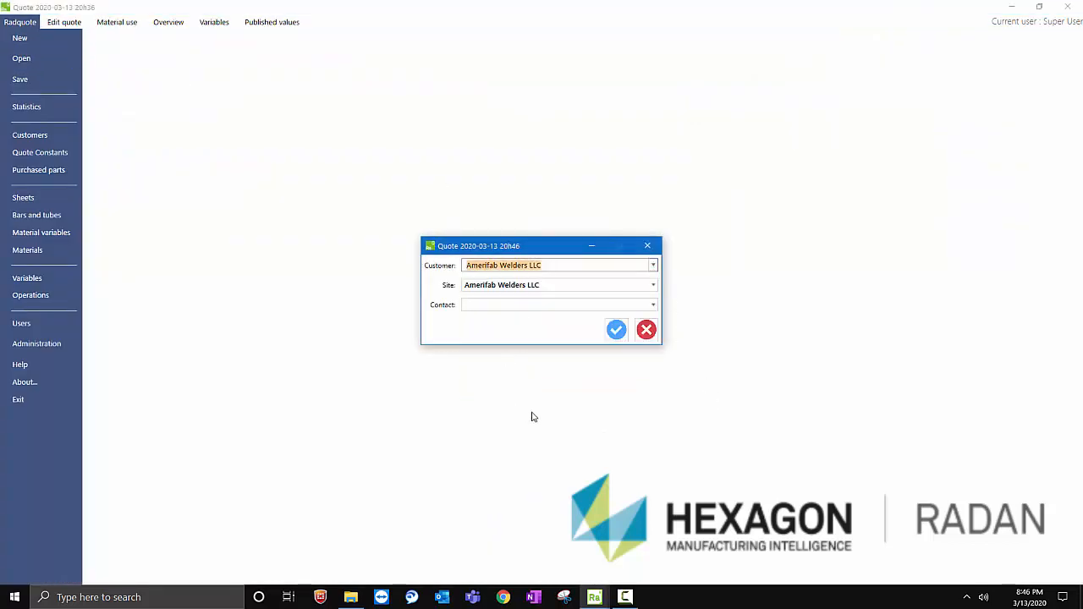
{"action": "left_click", "coordinate": [615, 331]}
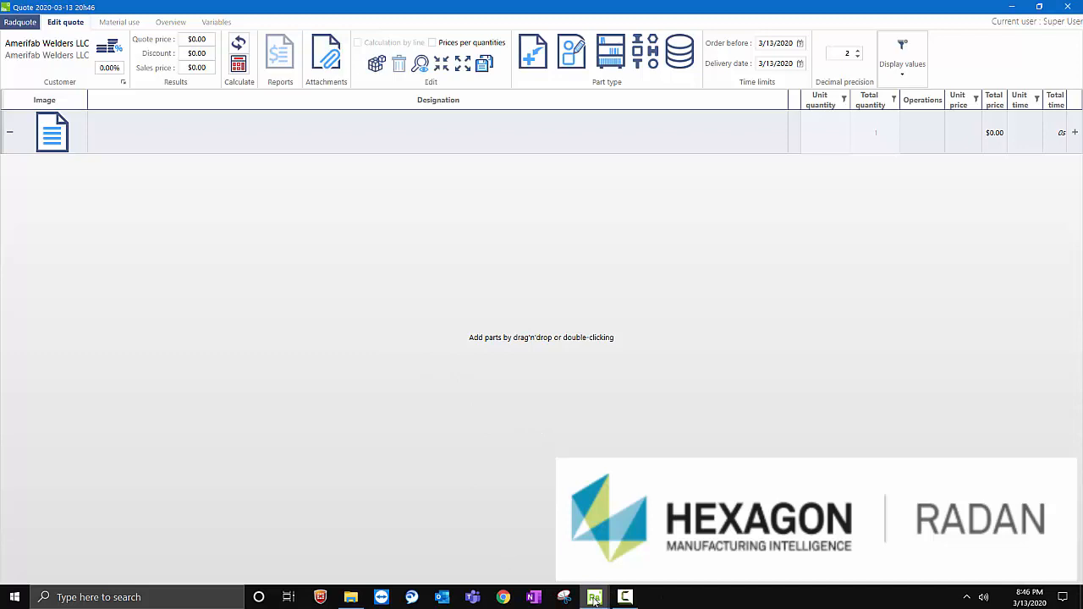
- Add Profile007.dxf through Profile010.dxf from the 2D-CAD folder to the new quote together
{"action": "left_click", "coordinate": [349, 598]}
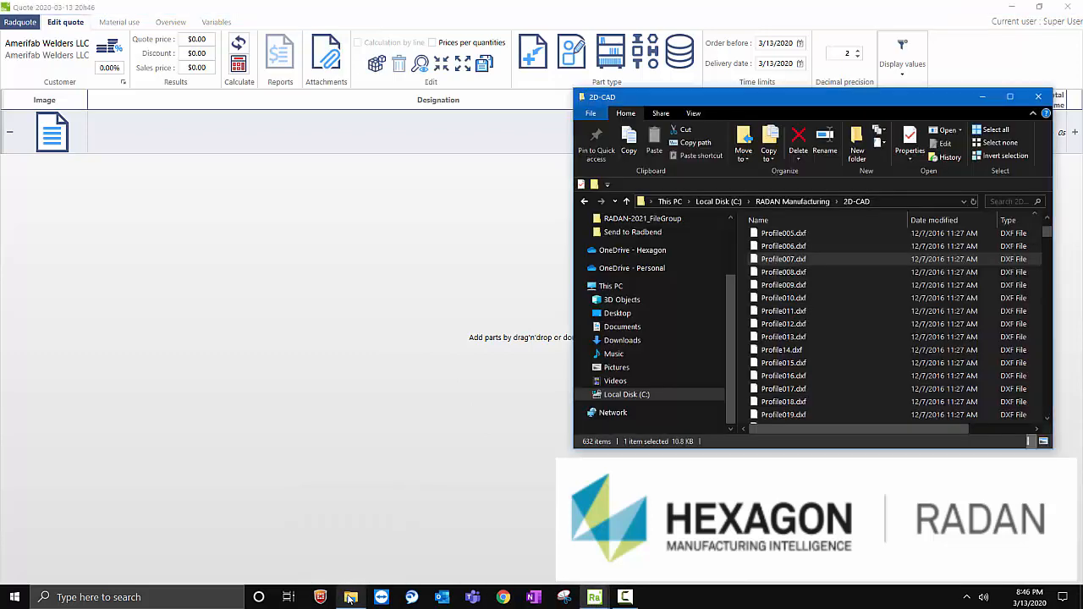
{"action": "left_click", "coordinate": [781, 299], "text": "shift"}
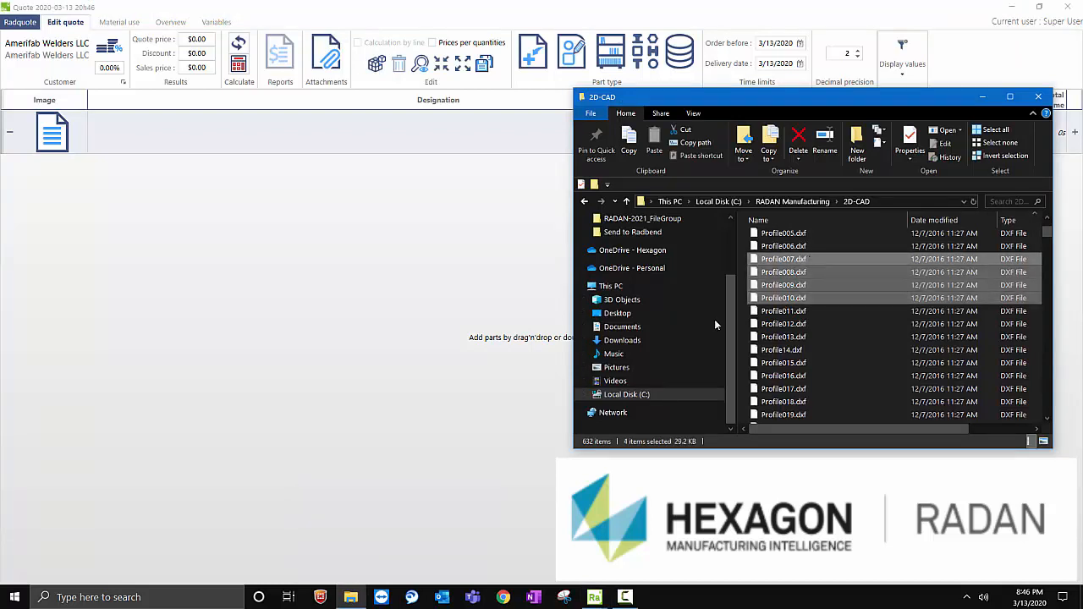
{"action": "left_click_drag", "start_coordinate": [216, 284], "coordinate": [214, 280]}
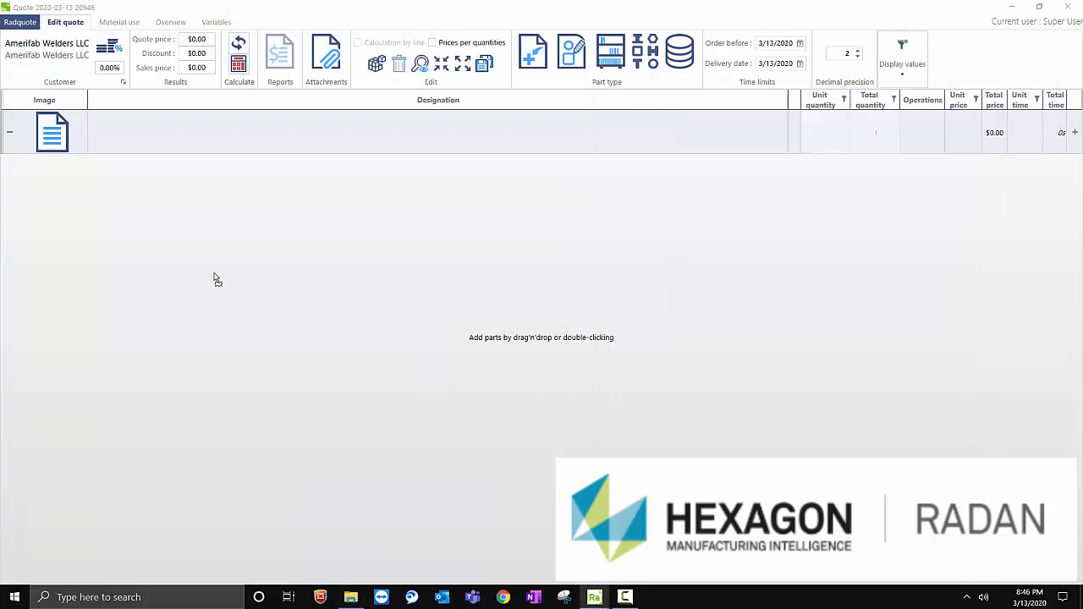
- Set CRS, 0.06in thickness and a quantity of 20 for all imported profiles, converting the existing Profile008 to CRS 0.06in
{"action": "left_click", "coordinate": [595, 256]}
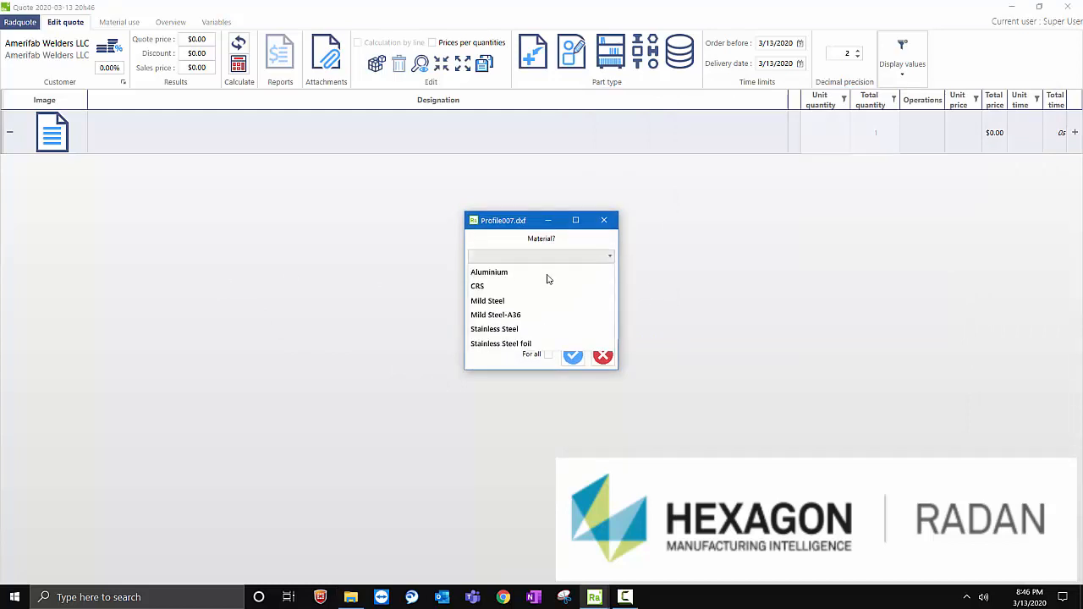
{"action": "left_click", "coordinate": [547, 282]}
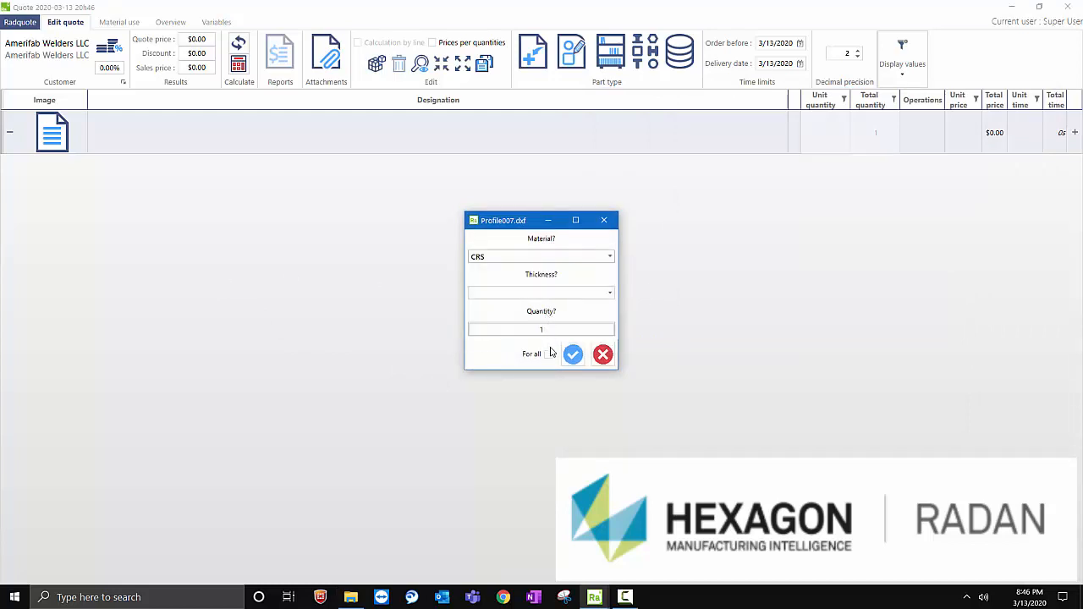
{"action": "left_click", "coordinate": [565, 301]}
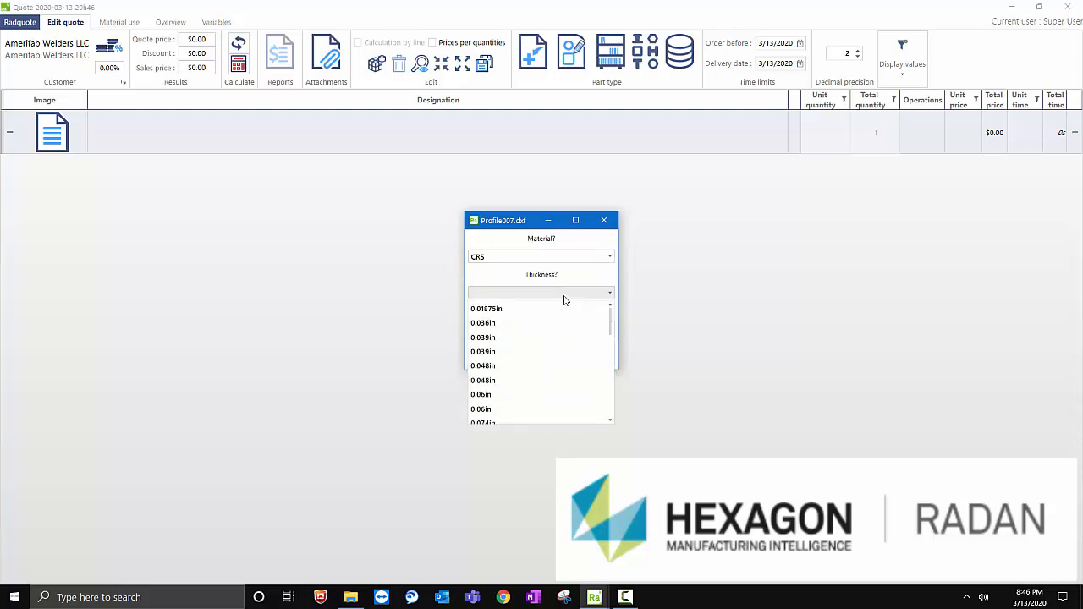
{"action": "left_click", "coordinate": [495, 395]}
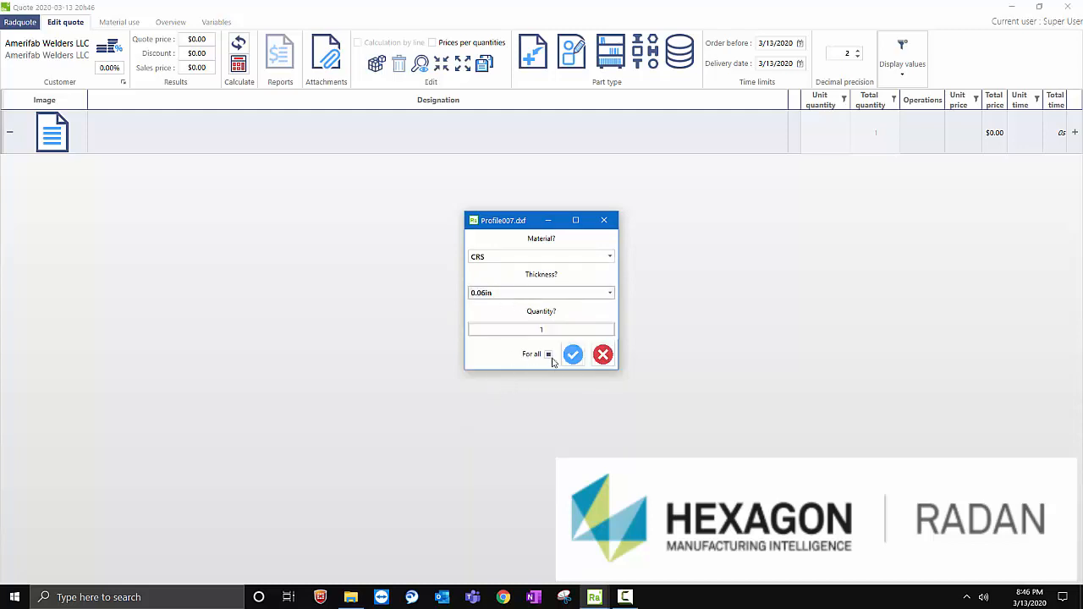
{"action": "left_click", "coordinate": [550, 330]}
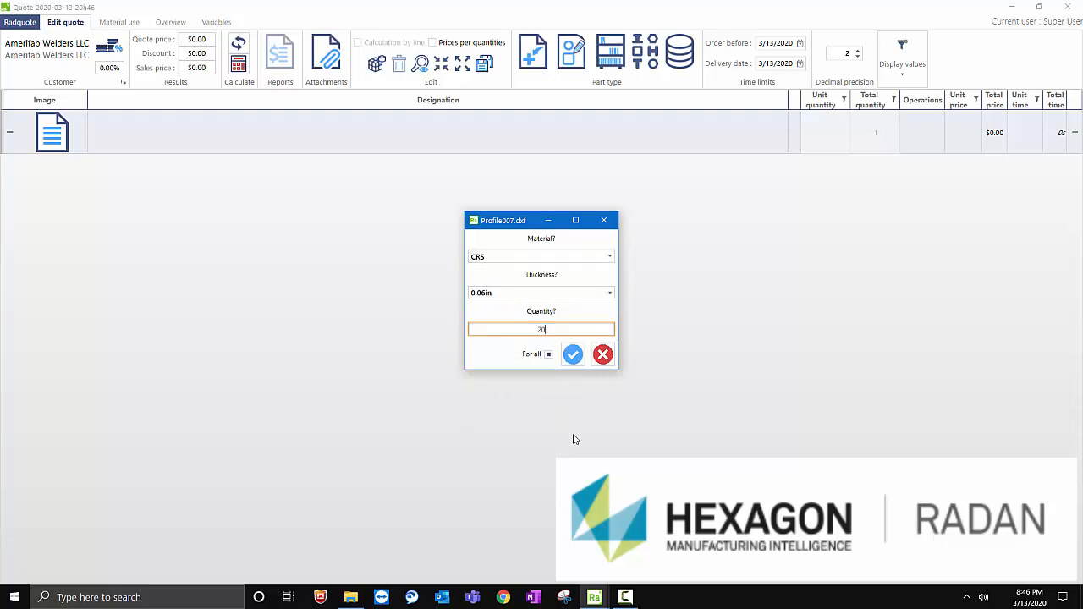
{"action": "left_click", "coordinate": [573, 355]}
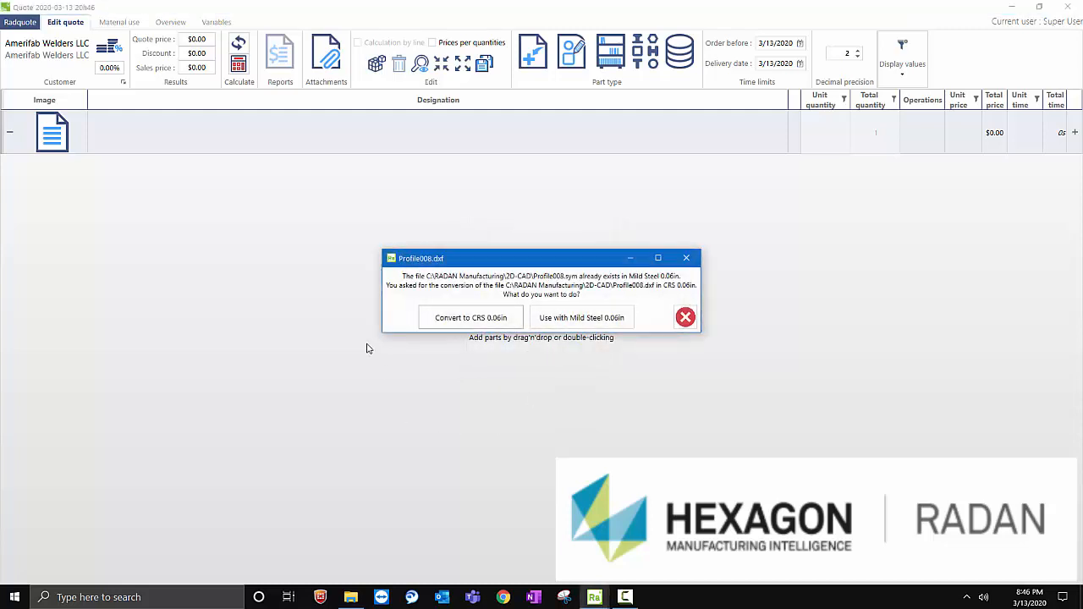
{"action": "left_click", "coordinate": [454, 323]}
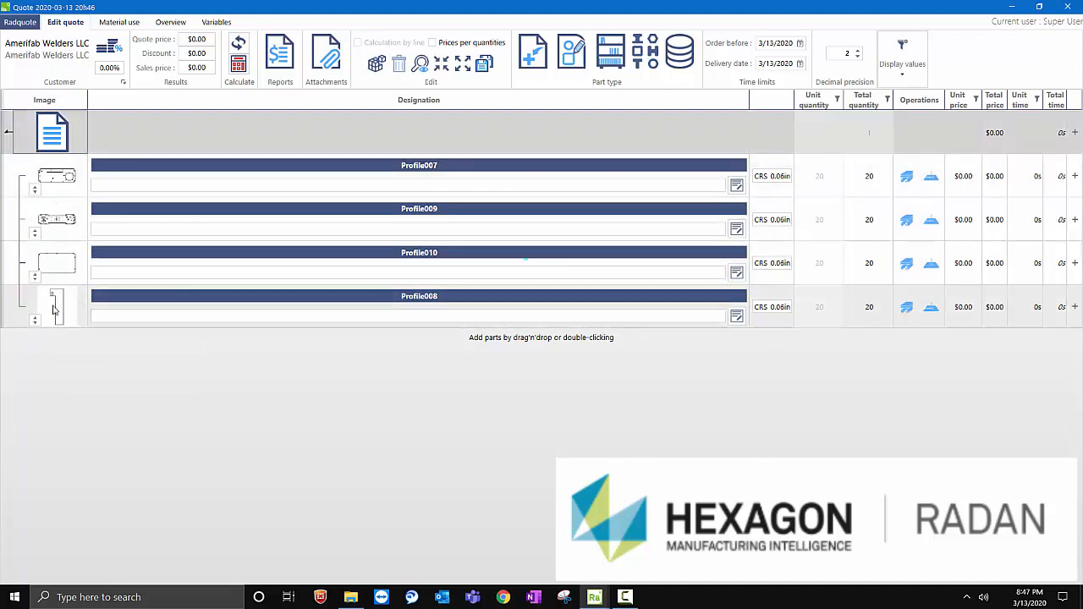
- Add a bending operation to Profile008 with a bend quantity of 1
{"action": "mouse_move", "coordinate": [64, 302]}
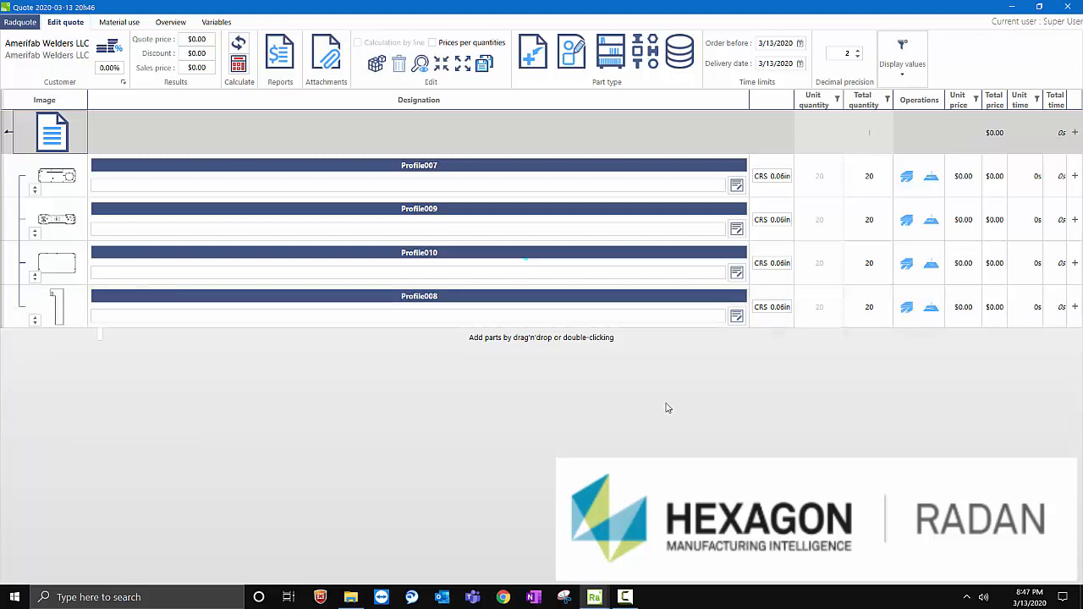
{"action": "left_click", "coordinate": [914, 325]}
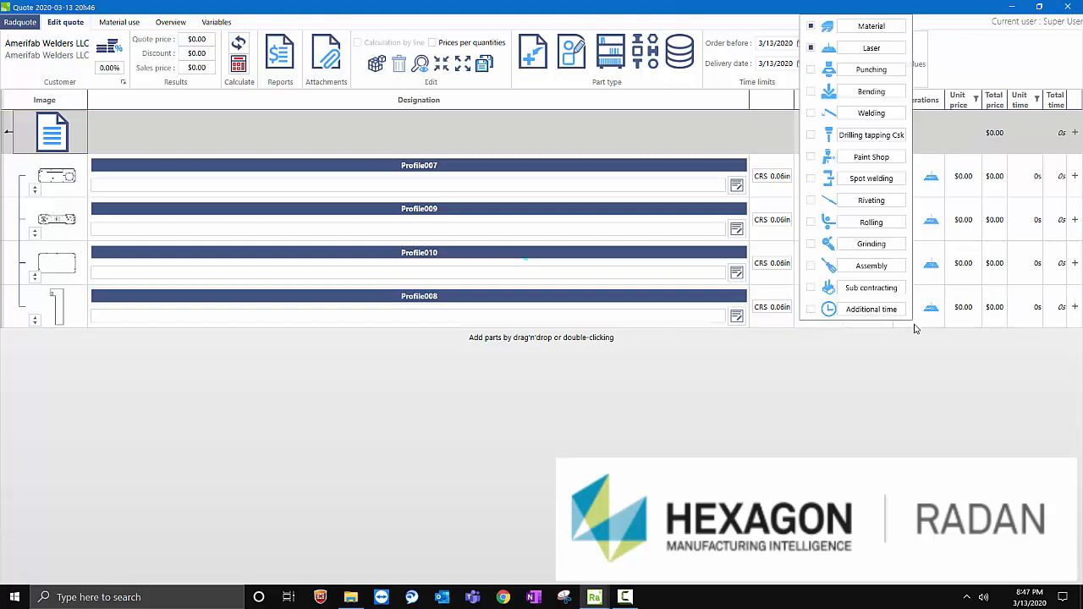
{"action": "left_click", "coordinate": [868, 92]}
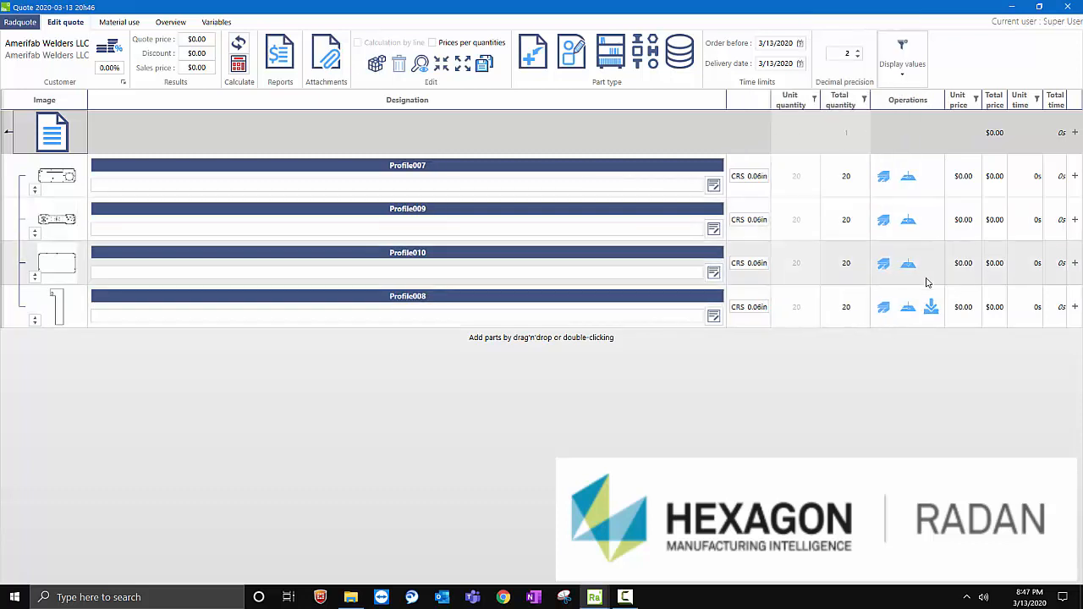
{"action": "left_click", "coordinate": [931, 307]}
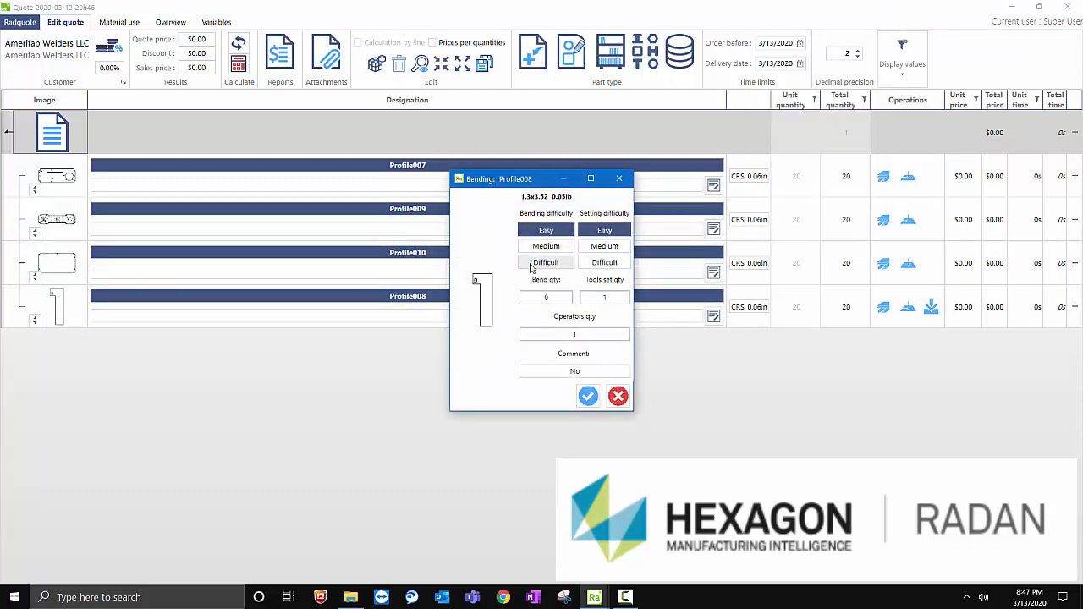
{"action": "left_click", "coordinate": [554, 297]}
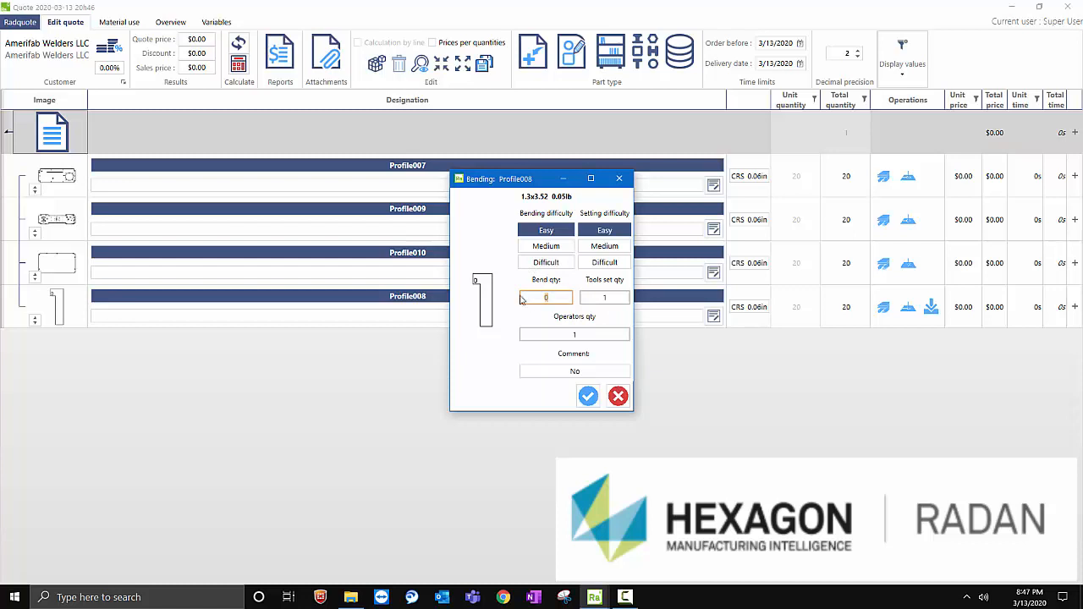
{"action": "type", "text": "1"}
{"action": "left_click", "coordinate": [587, 397]}
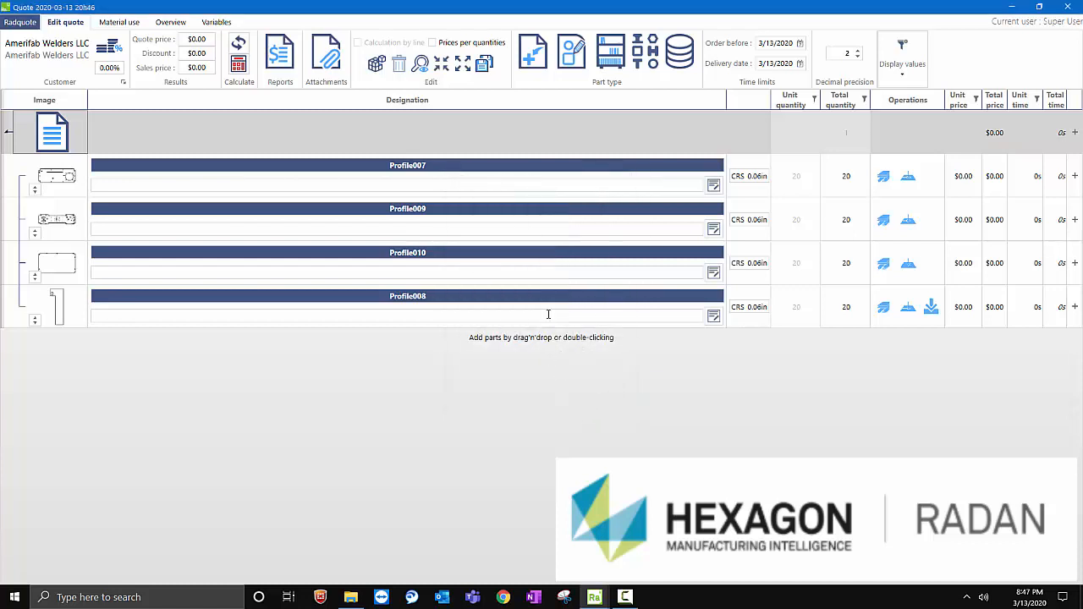
- Add a bending operation to Profile010 and enter its bend quantity, with easy bending and setting difficulty
{"action": "mouse_move", "coordinate": [63, 265]}
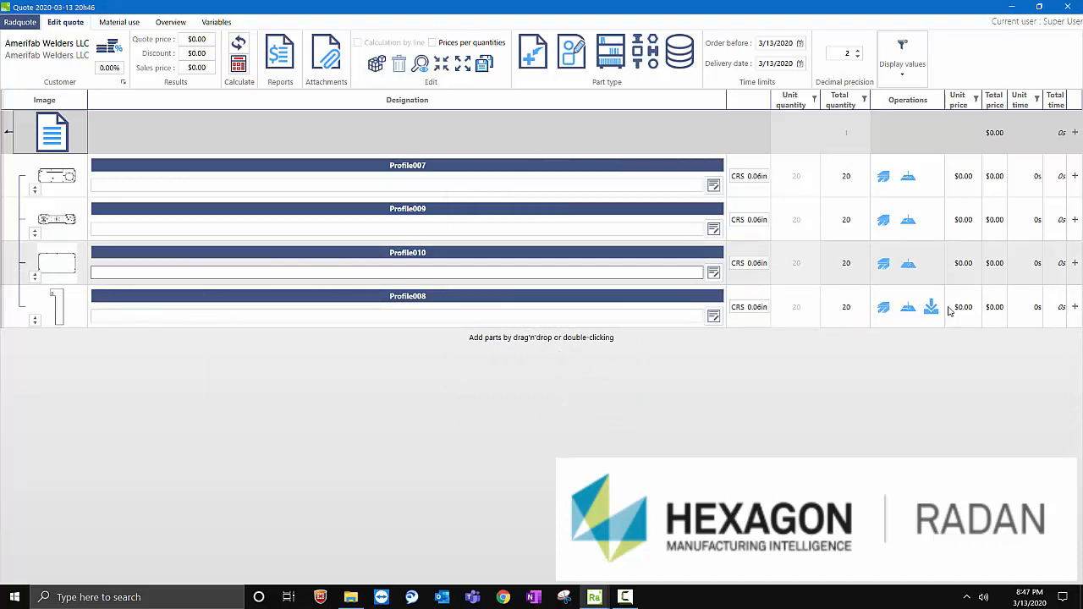
{"action": "left_click", "coordinate": [909, 264]}
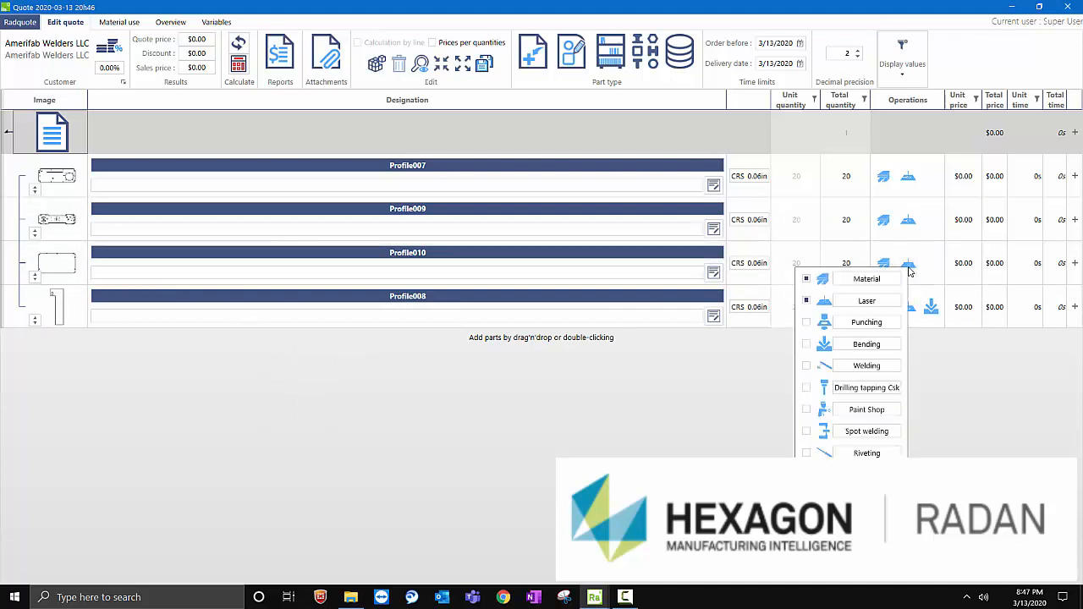
{"action": "left_click", "coordinate": [860, 343]}
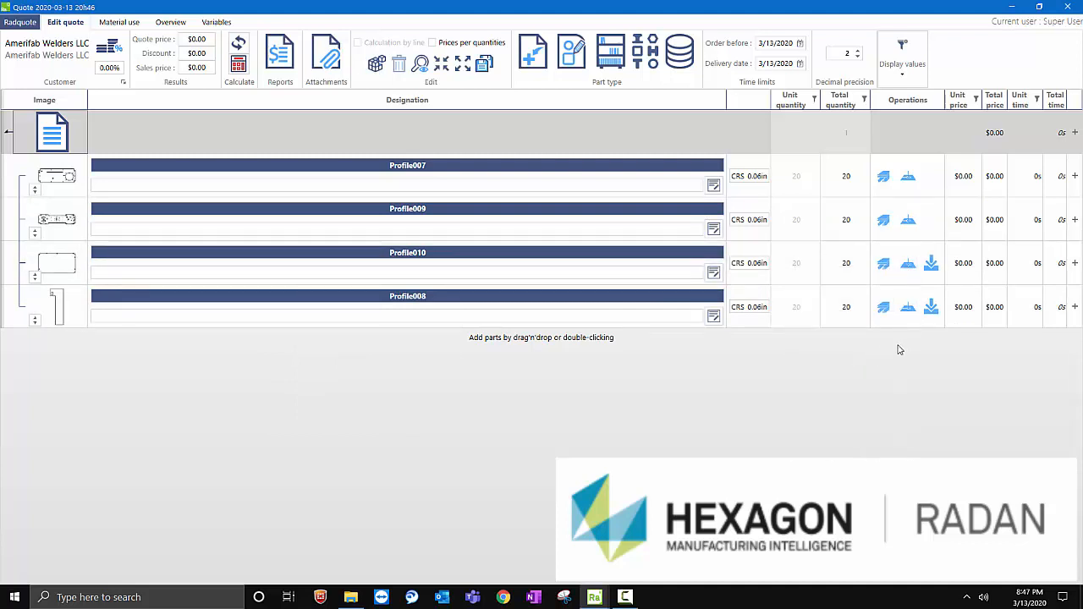
{"action": "mouse_move", "coordinate": [933, 267]}
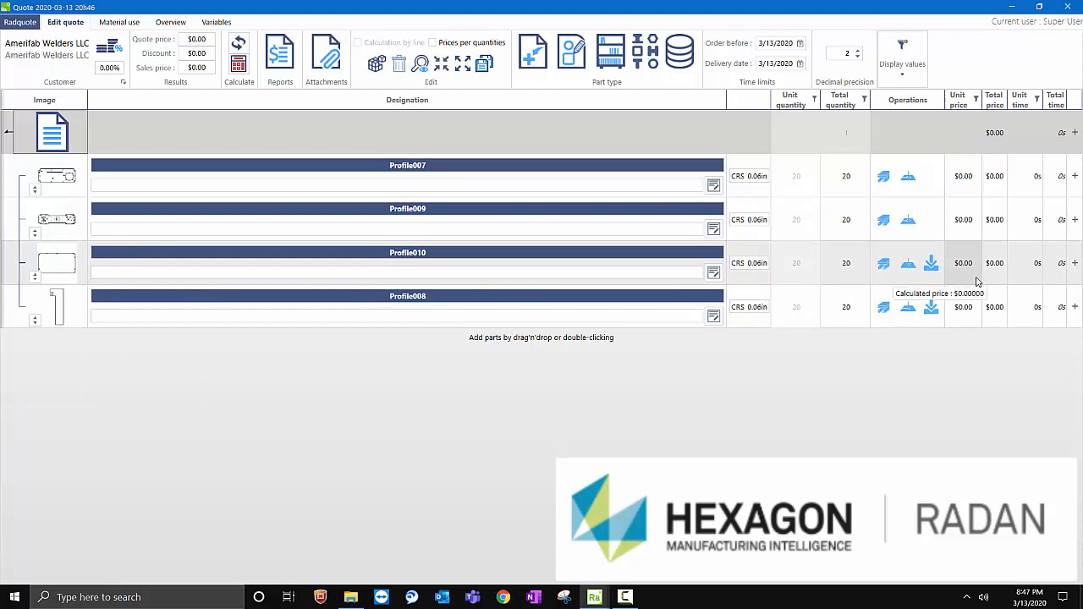
{"action": "left_click", "coordinate": [931, 265]}
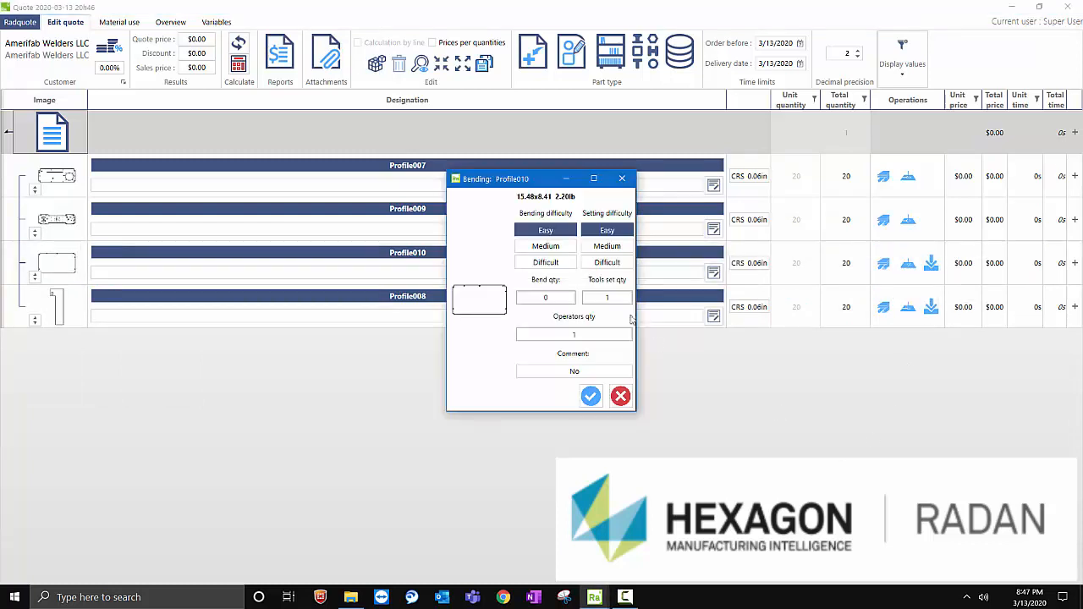
{"action": "left_click", "coordinate": [562, 298]}
{"action": "left_click", "coordinate": [590, 398]}
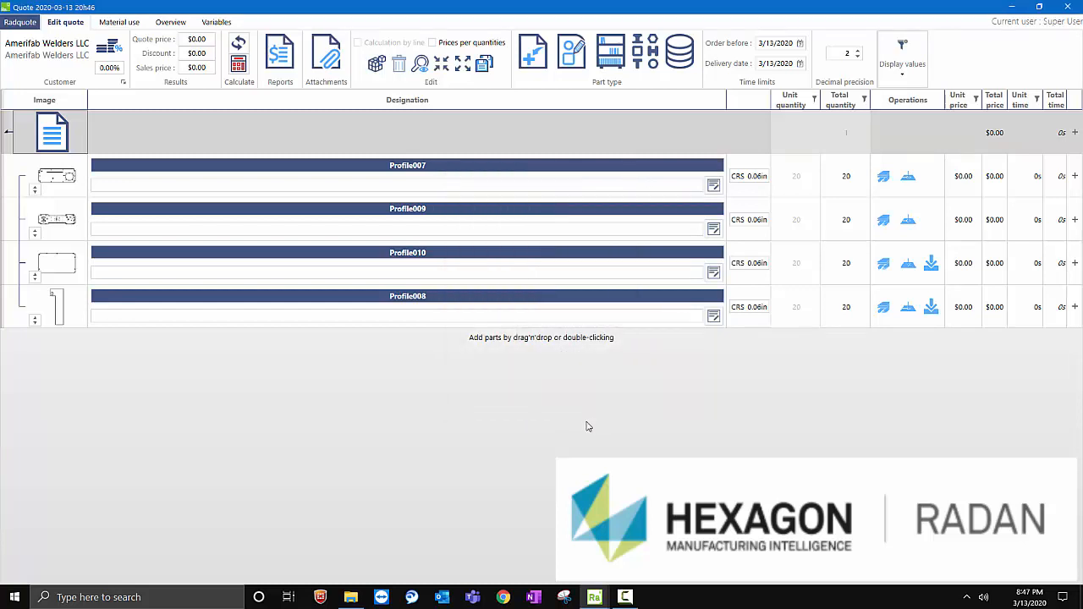
- Add a bending operation to Profile007 and enter its bend quantity, with easy bending and setting difficulty
{"action": "left_click", "coordinate": [931, 186]}
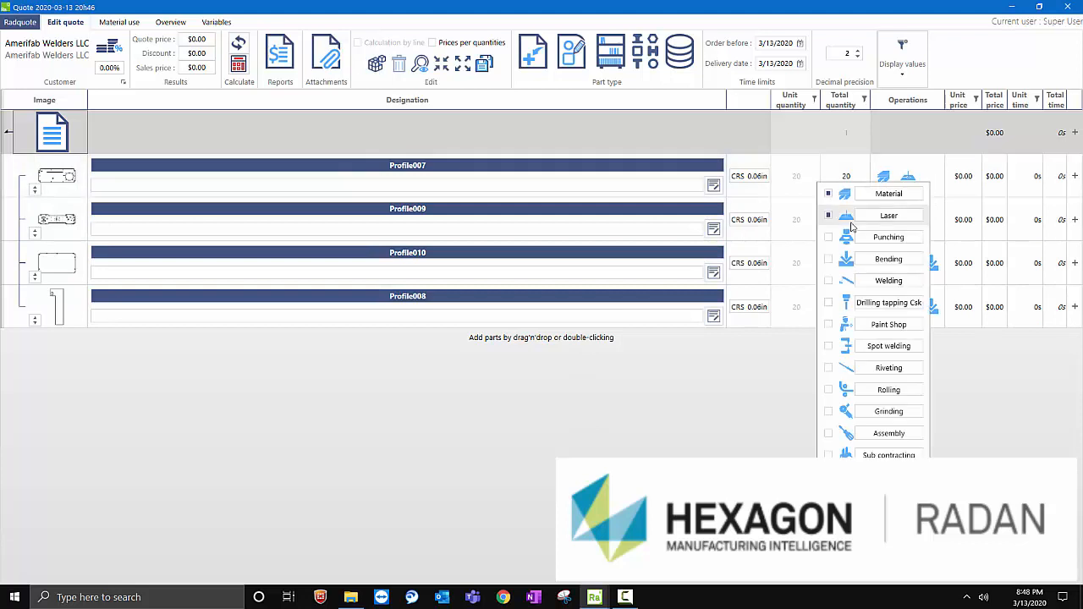
{"action": "left_click", "coordinate": [882, 260]}
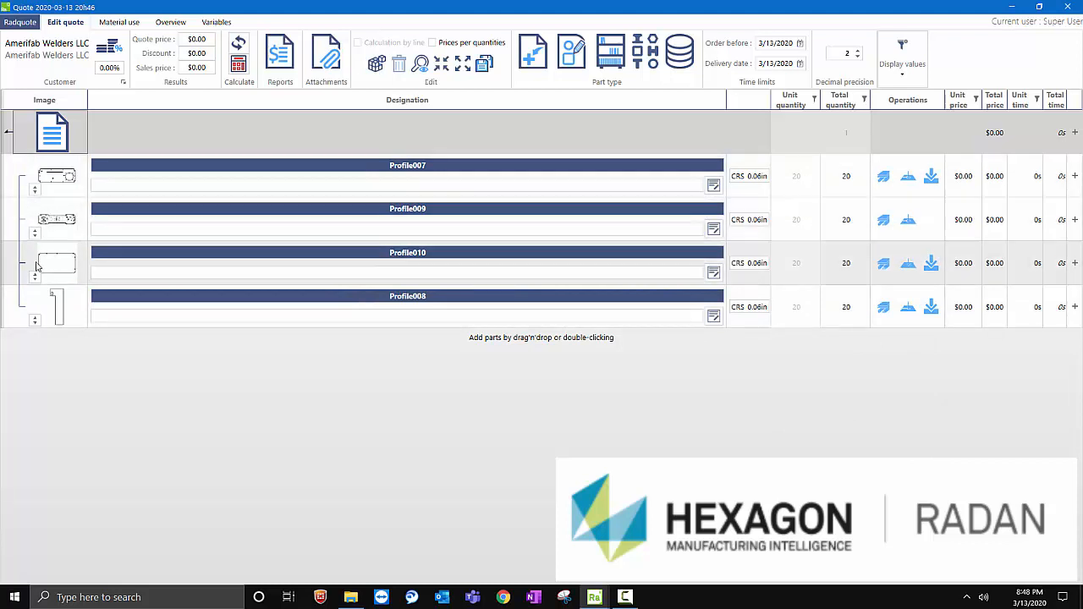
{"action": "mouse_move", "coordinate": [71, 220]}
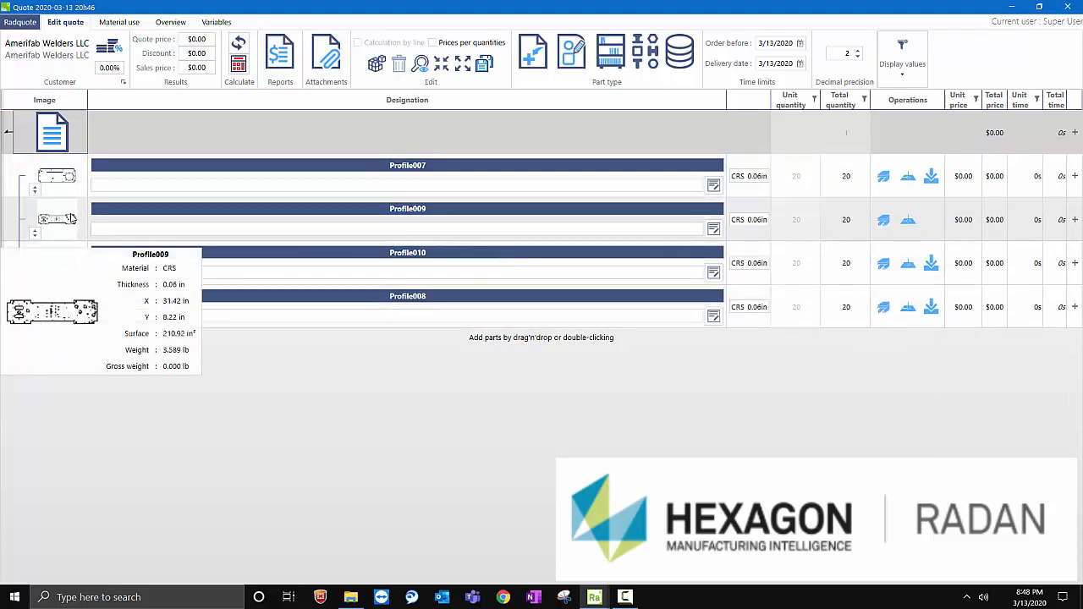
{"action": "left_click", "coordinate": [930, 176]}
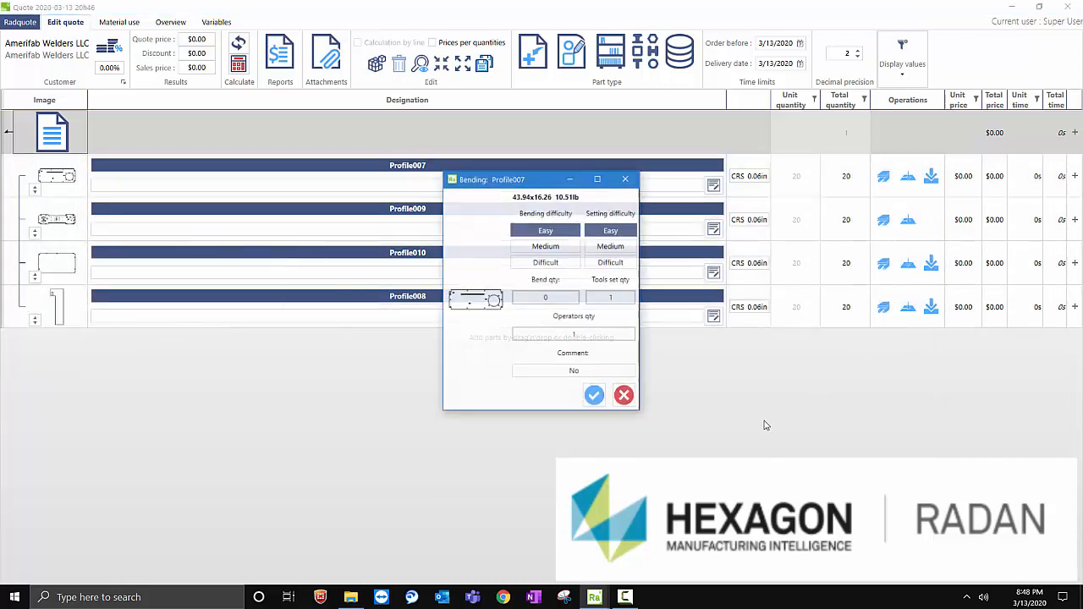
{"action": "left_click", "coordinate": [560, 297]}
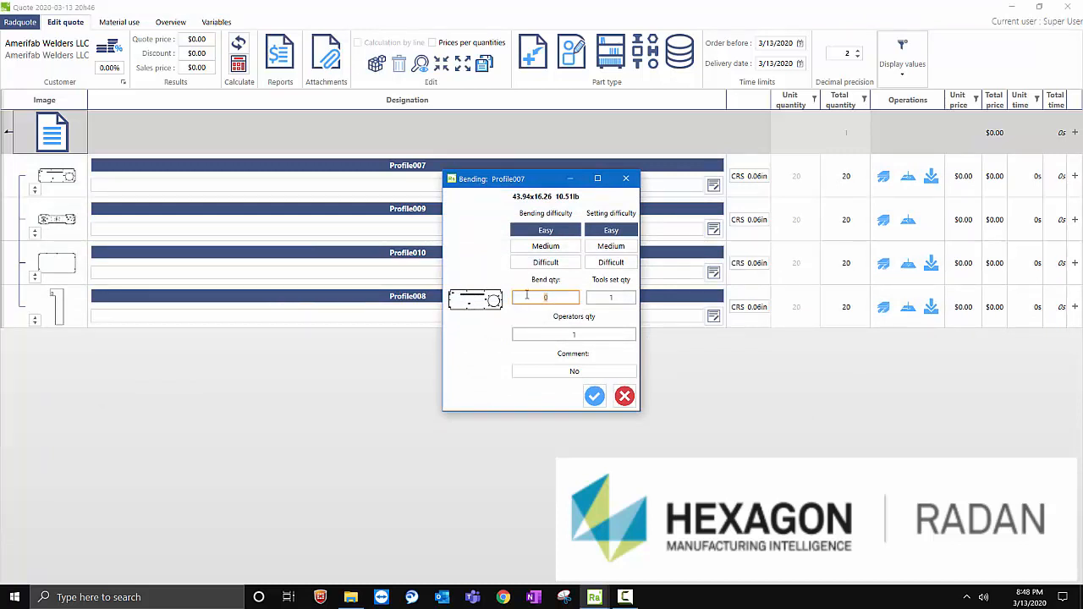
{"action": "left_click", "coordinate": [594, 396]}
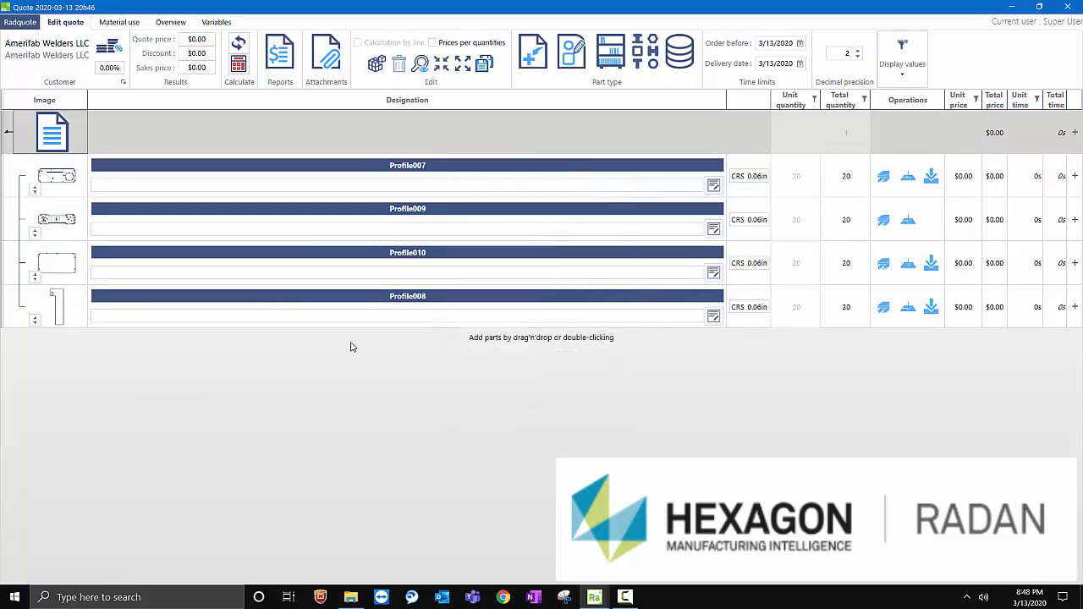
- Add bending to Profile009 with medium bending difficulty, difficult setting difficulty and a bend quantity of 6
{"action": "mouse_move", "coordinate": [50, 219]}
{"action": "left_click", "coordinate": [928, 226]}
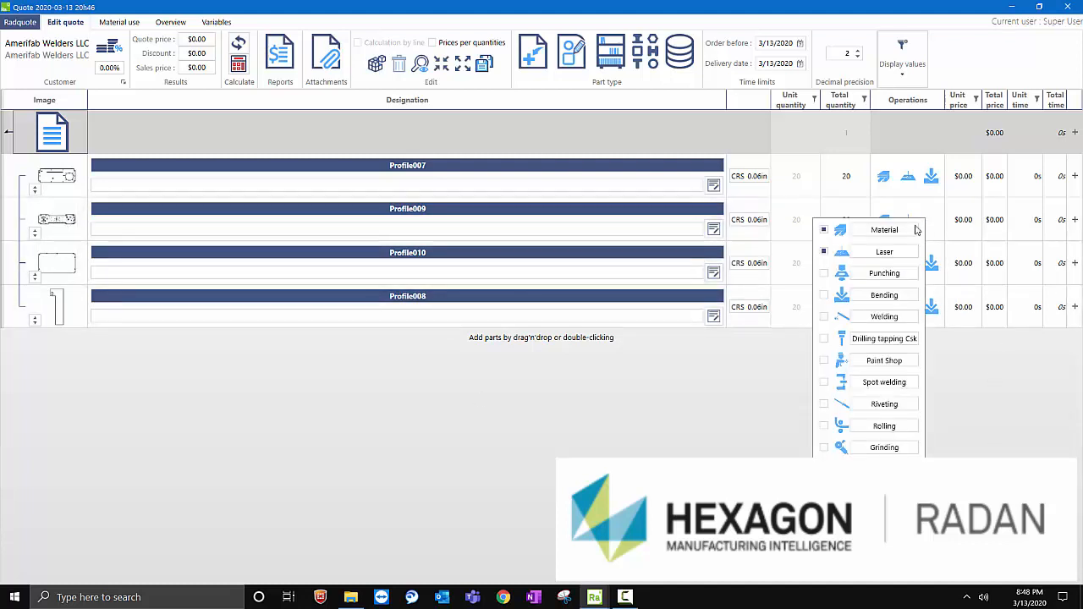
{"action": "left_click", "coordinate": [880, 296]}
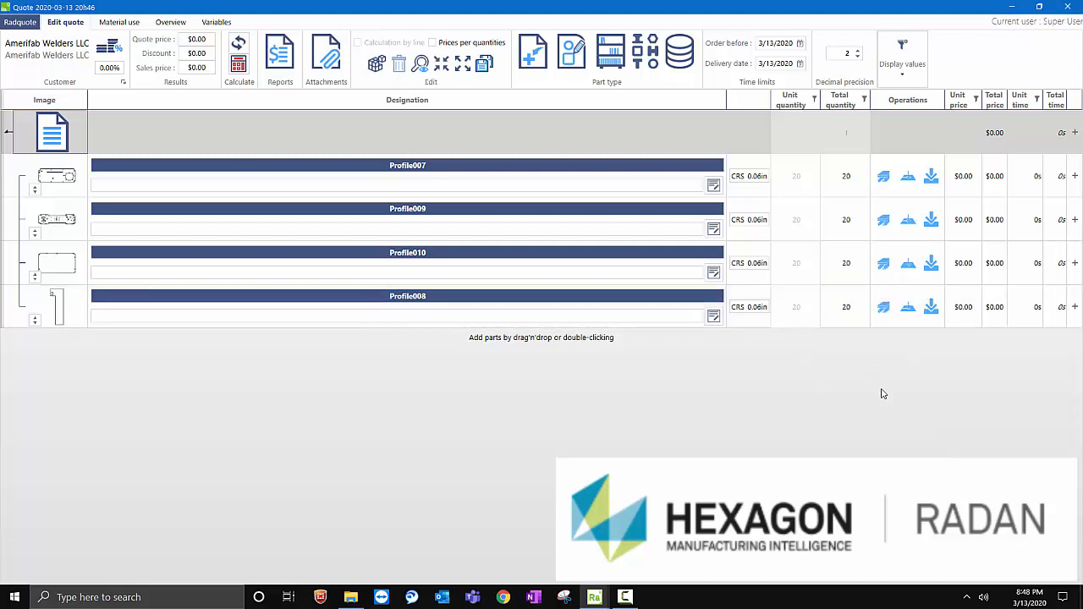
{"action": "left_click", "coordinate": [908, 220]}
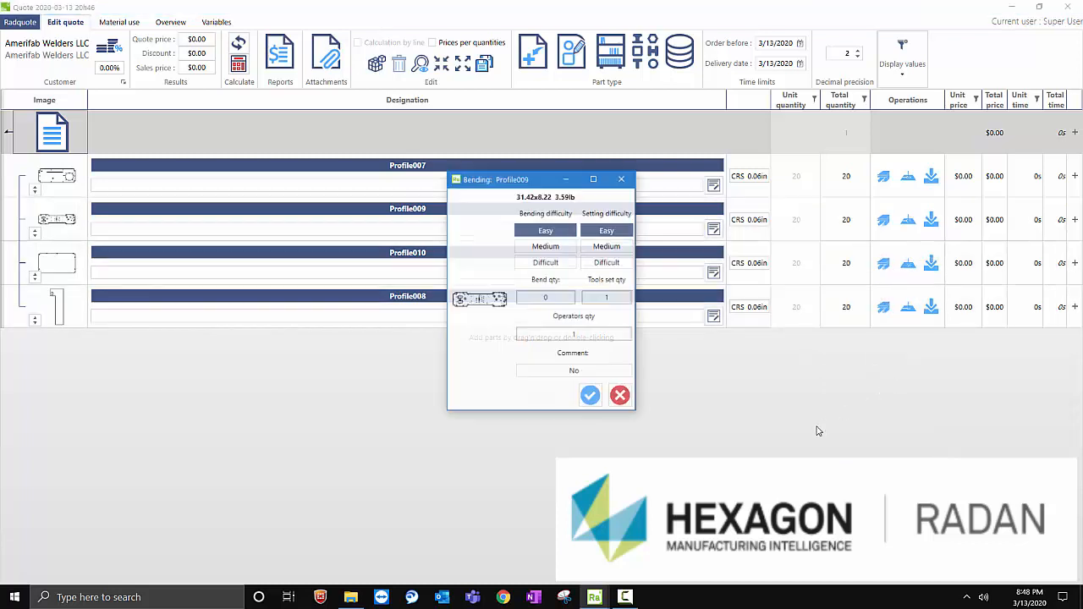
{"action": "left_click", "coordinate": [606, 264]}
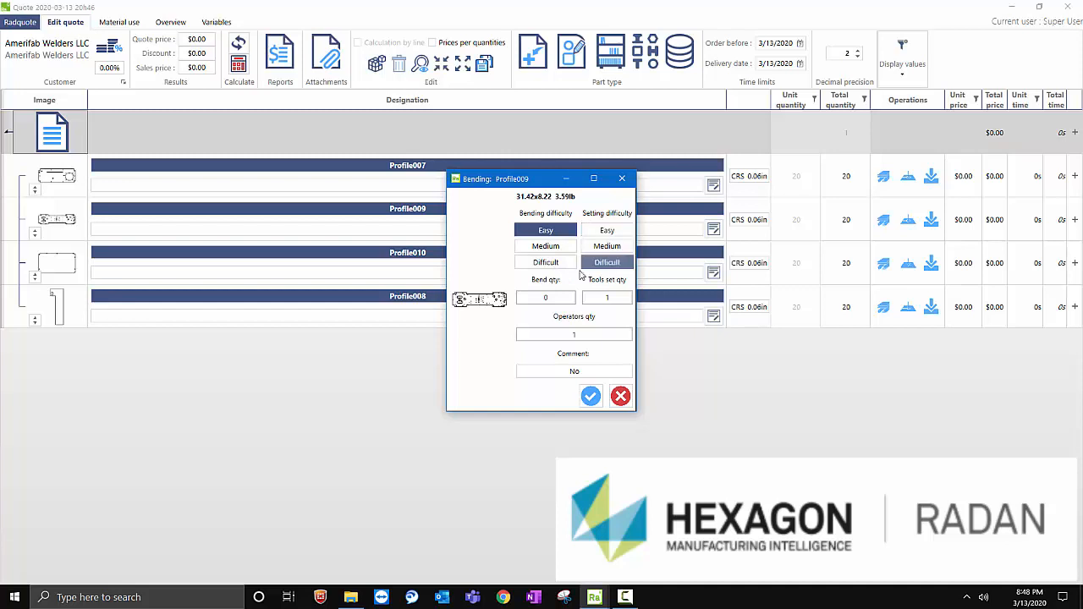
{"action": "left_click", "coordinate": [542, 246]}
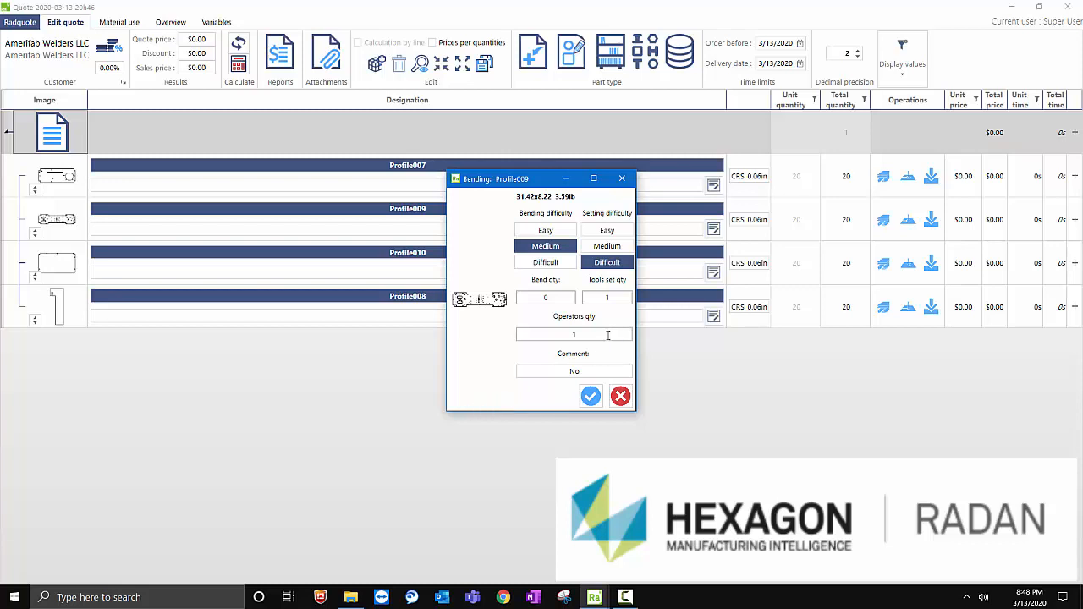
{"action": "left_click", "coordinate": [528, 297]}
{"action": "type", "text": "6"}
{"action": "left_click", "coordinate": [590, 395]}
{"action": "left_click", "coordinate": [625, 596]}
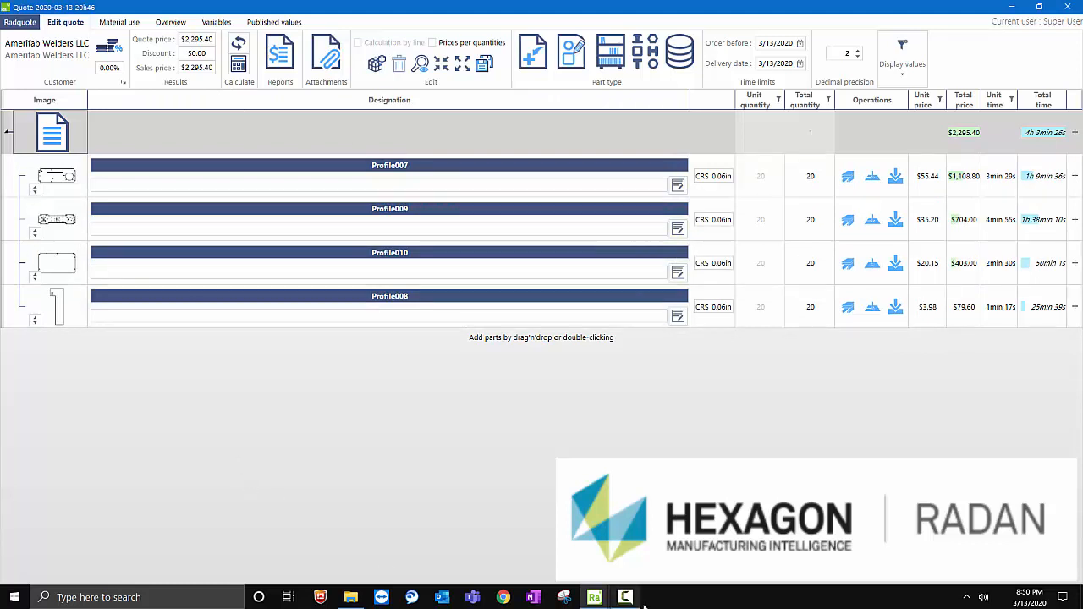
{"action": "mouse_move", "coordinate": [633, 598]}
{"action": "left_click", "coordinate": [633, 601]}
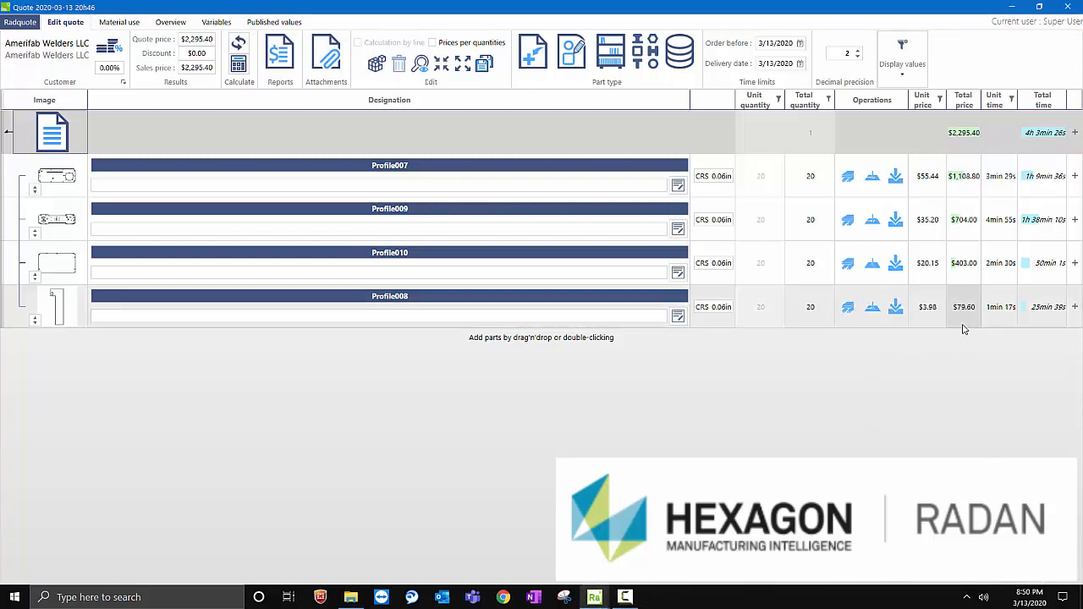
{"action": "left_click", "coordinate": [888, 274]}
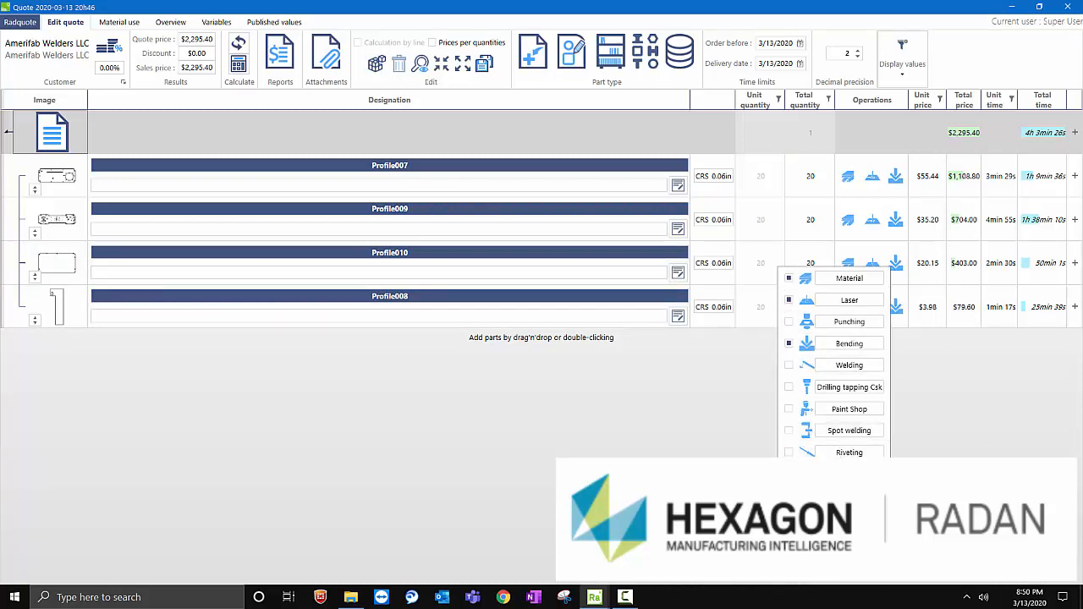
{"action": "left_click", "coordinate": [741, 444]}
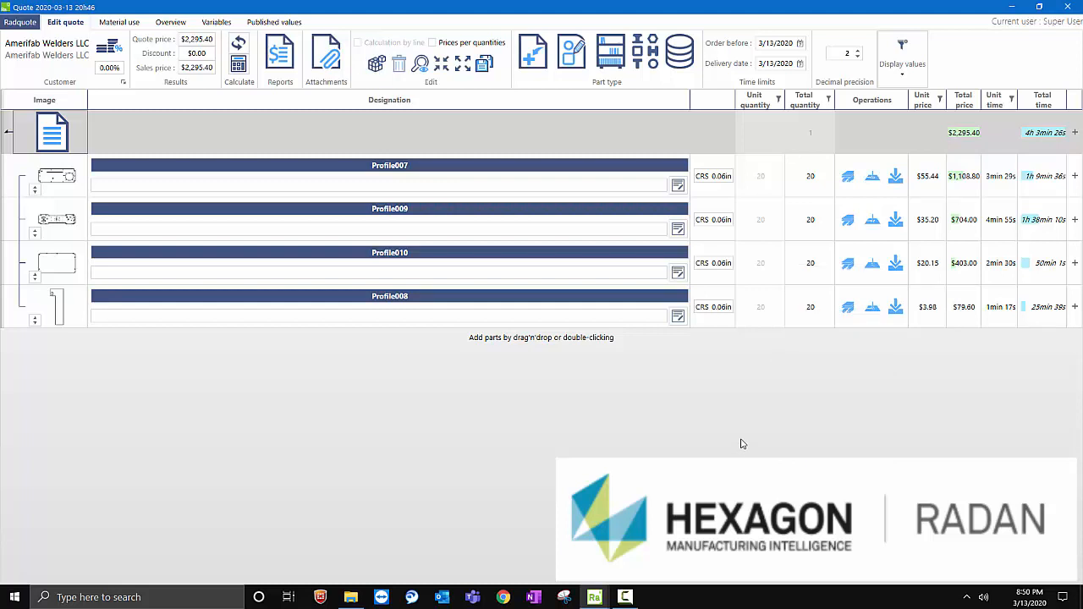